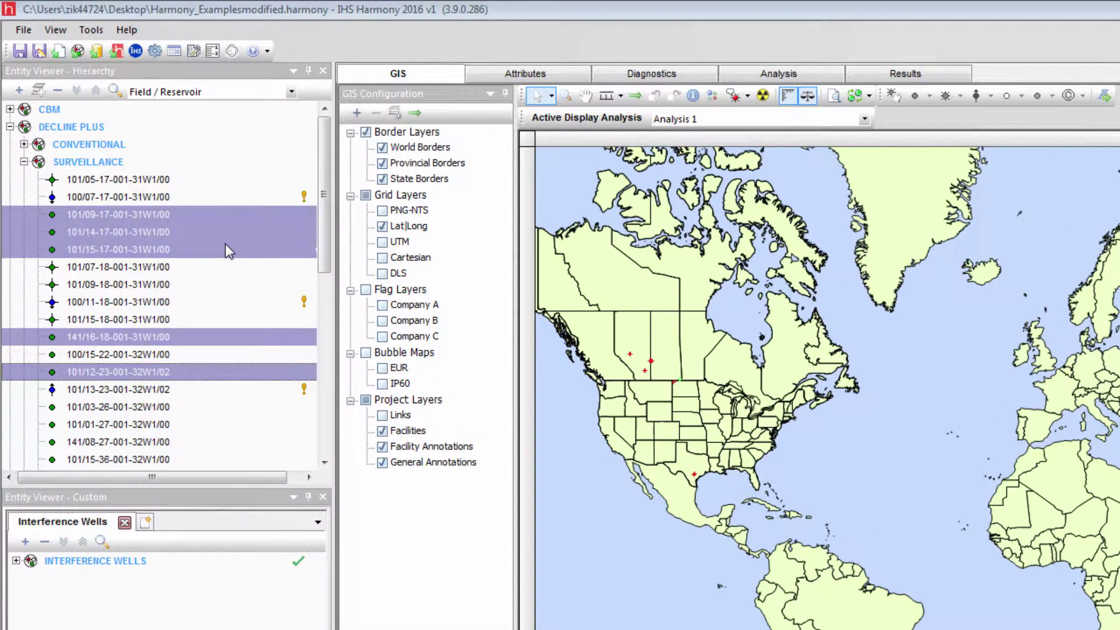
Step: Go to File > Update from IHS > Information Hub to reach the All Wells / Selected Wells choices
click(23, 31)
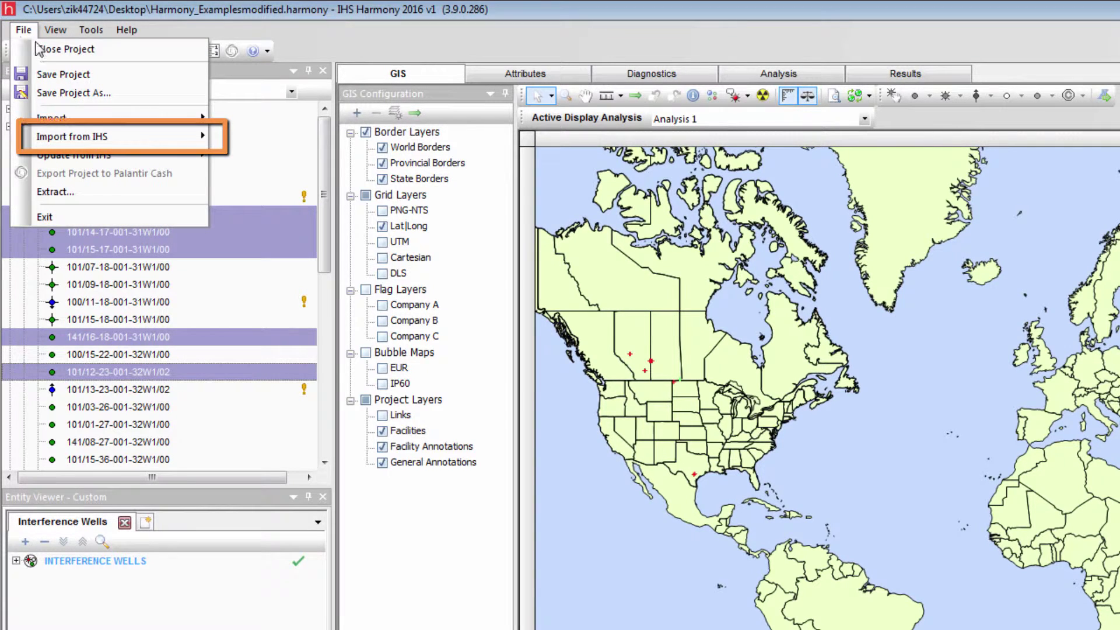
mouse_move(191, 140)
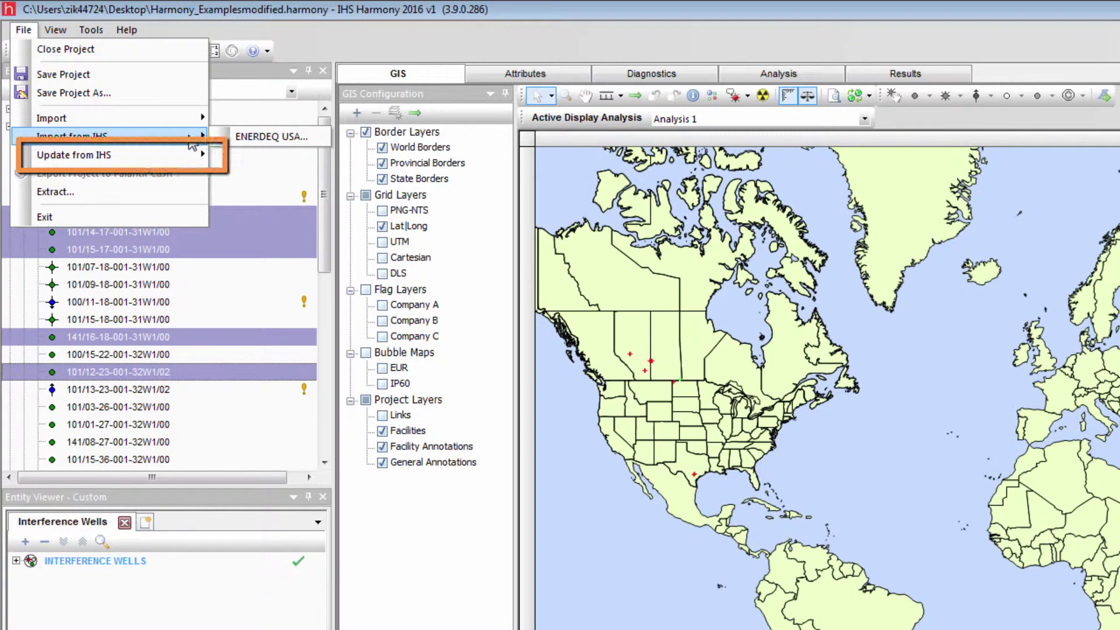
mouse_move(185, 161)
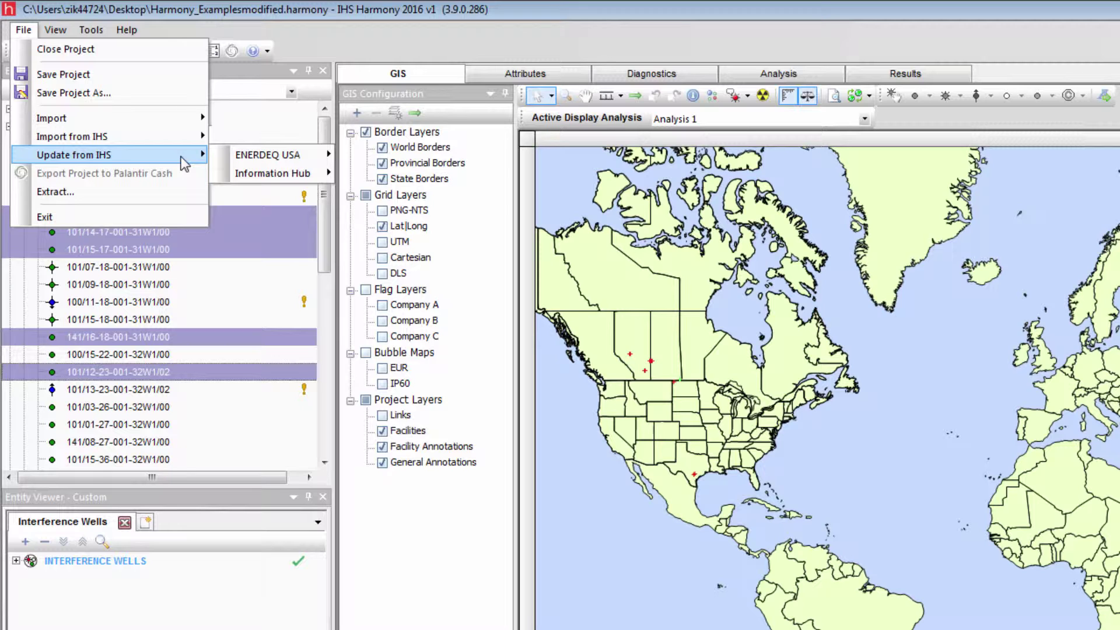
mouse_move(315, 178)
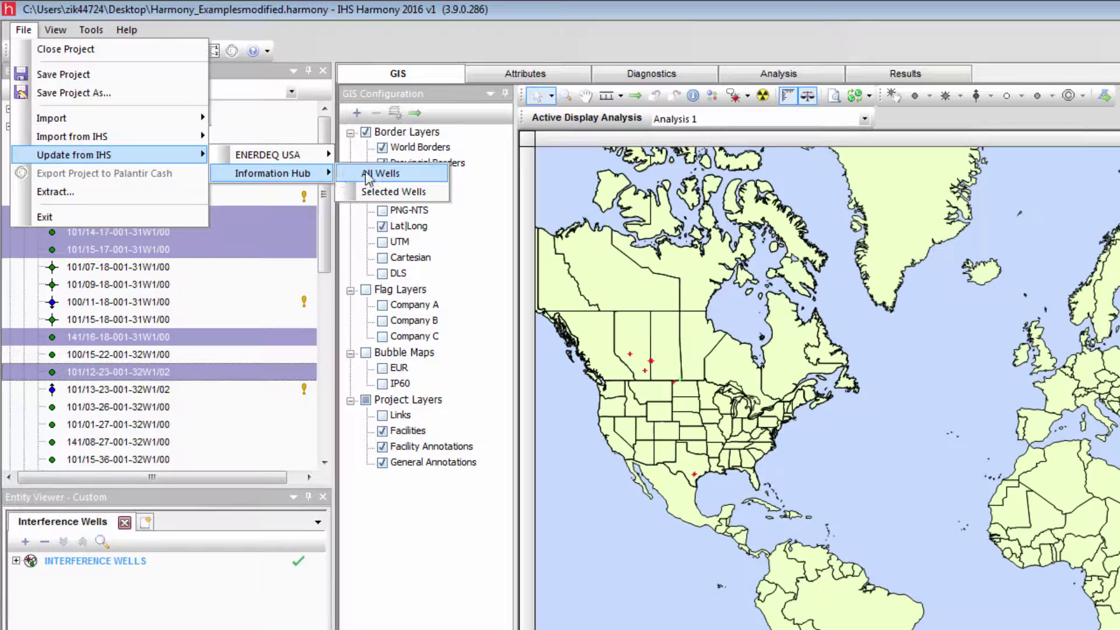
Step: Update the selected wells from Information Hub, connect, and close the 5-of-5 summary
click(427, 193)
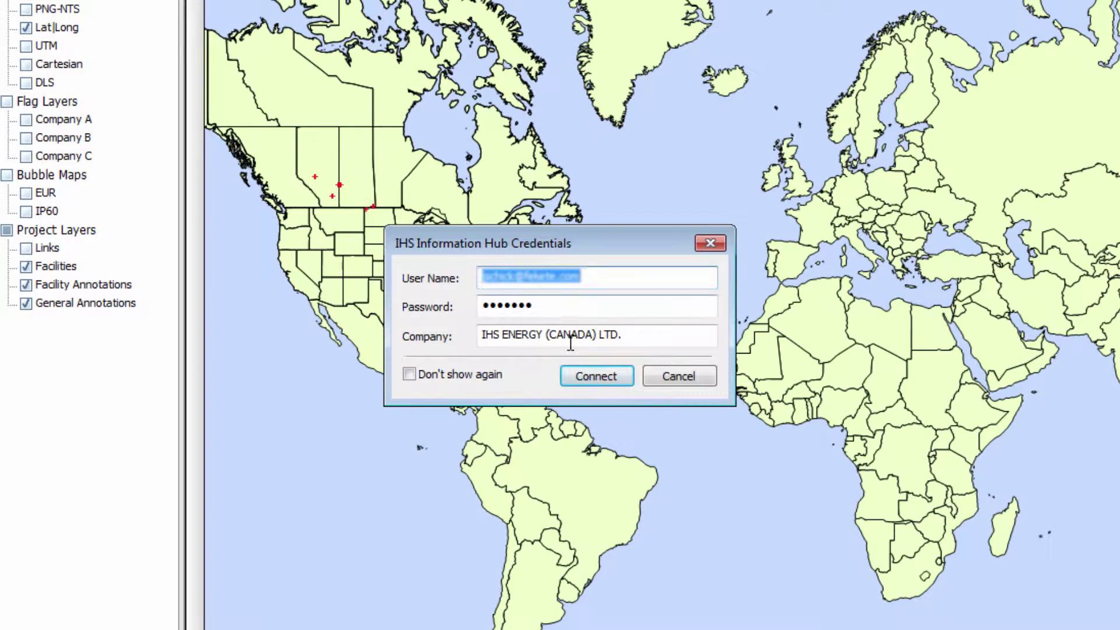
click(594, 376)
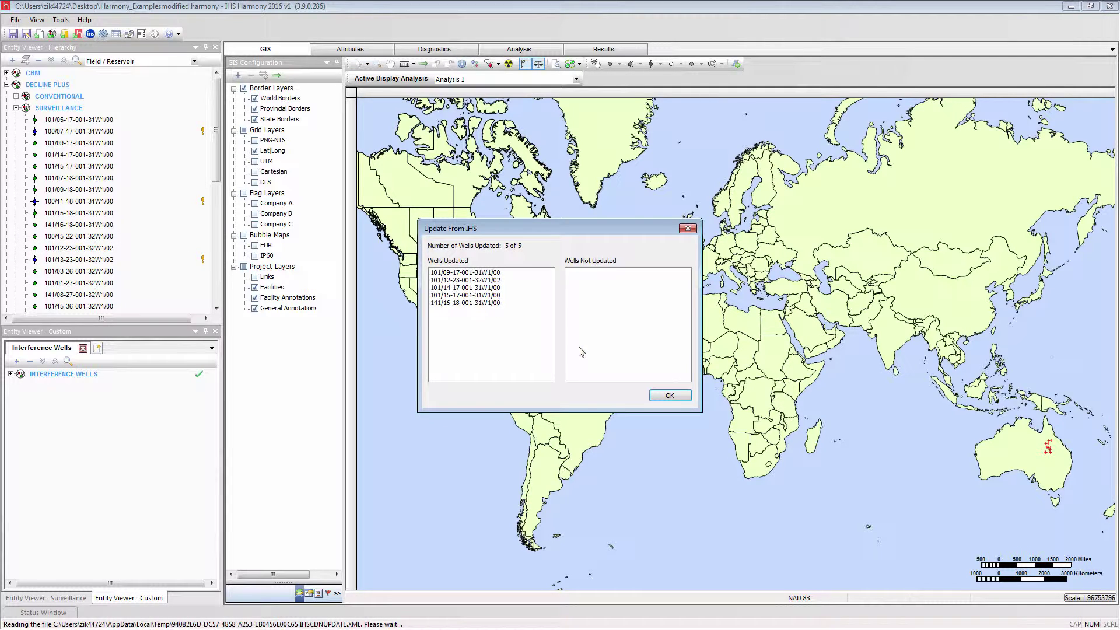
click(656, 397)
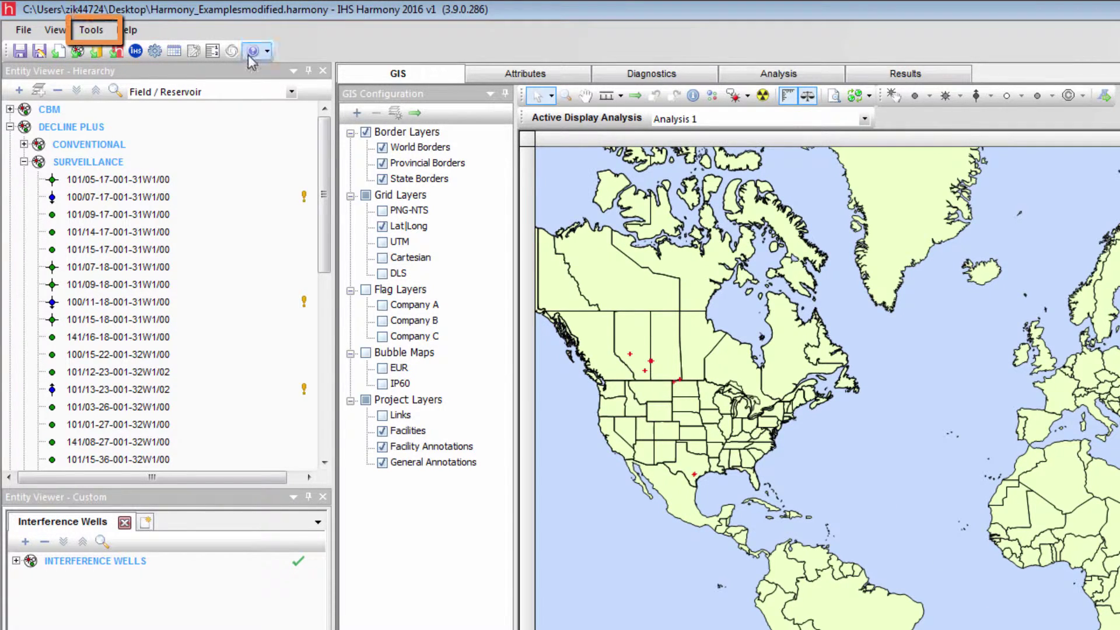
click(91, 30)
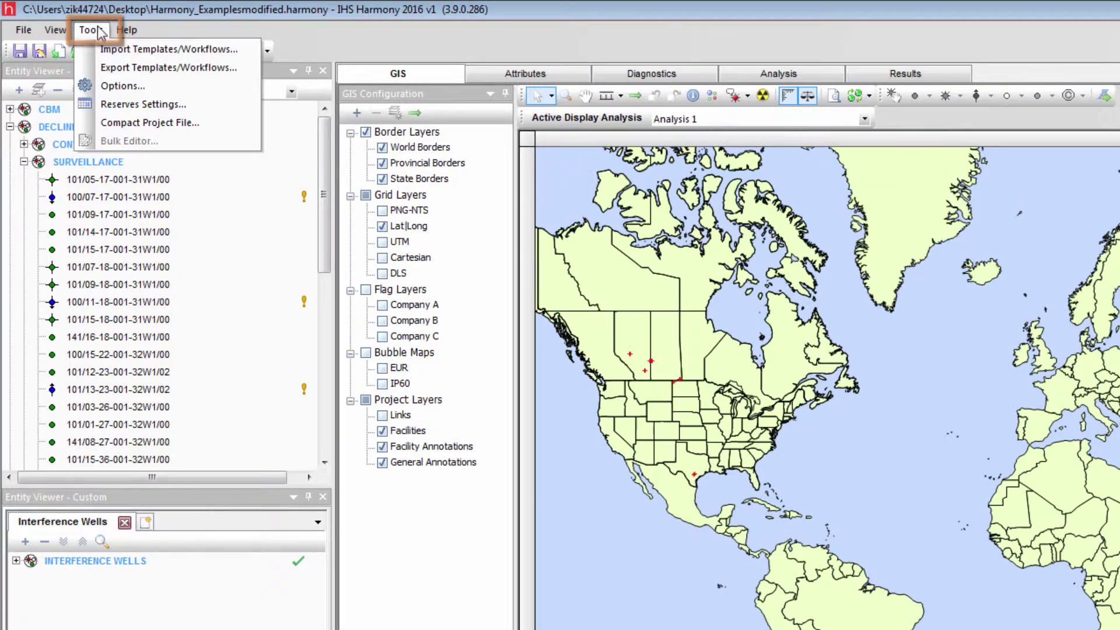
click(156, 86)
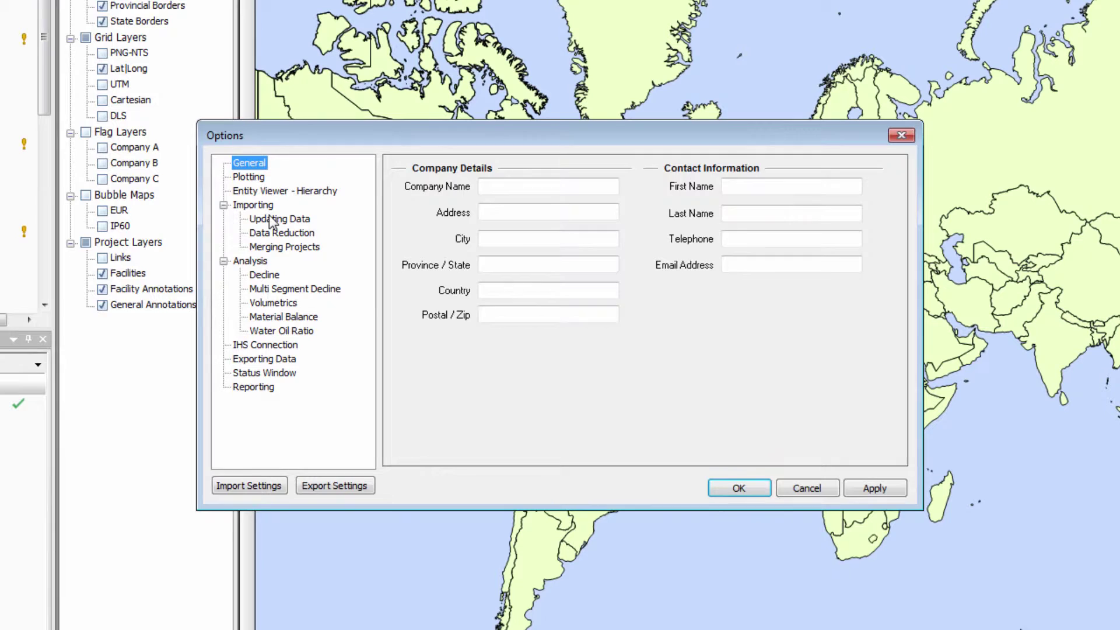
click(362, 250)
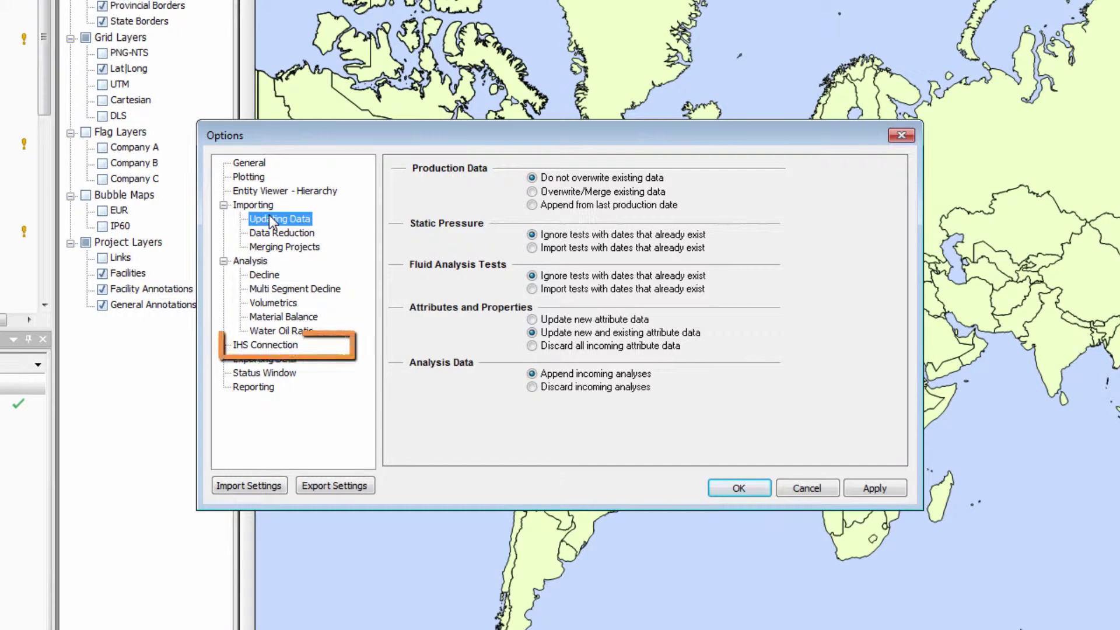
click(262, 346)
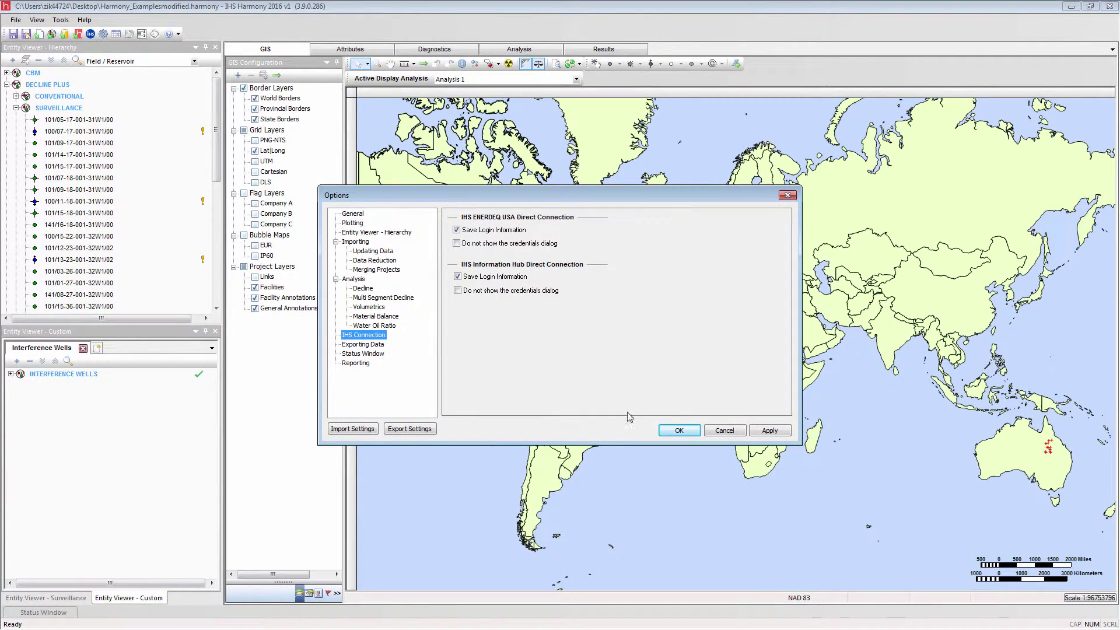
click(665, 432)
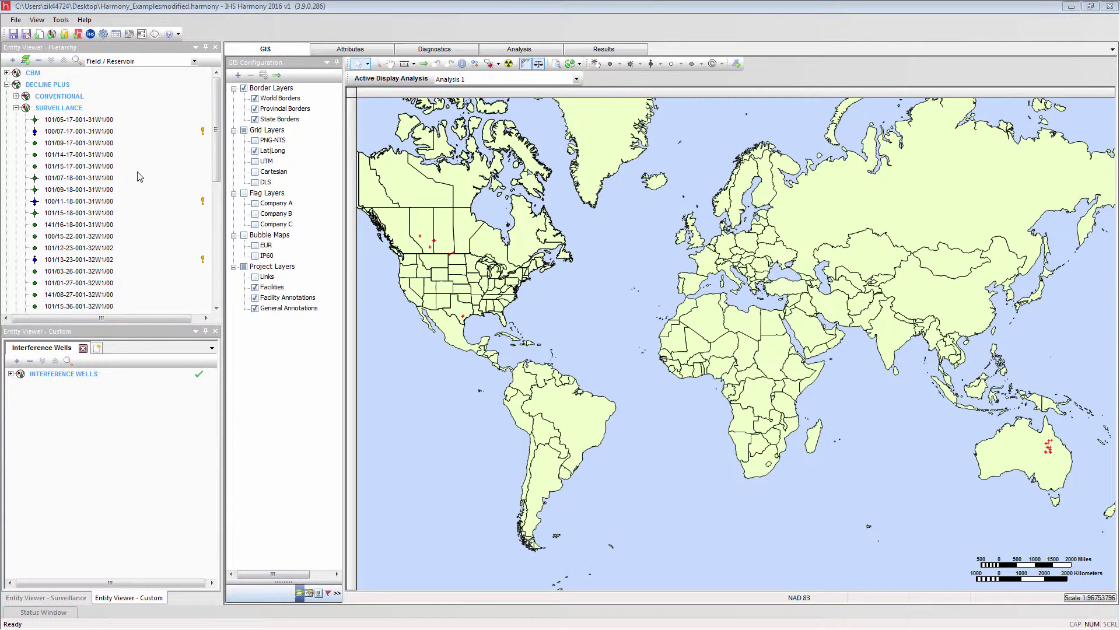
Step: Start importing new wells from ENERDEQ USA, connecting with the stored login
click(91, 34)
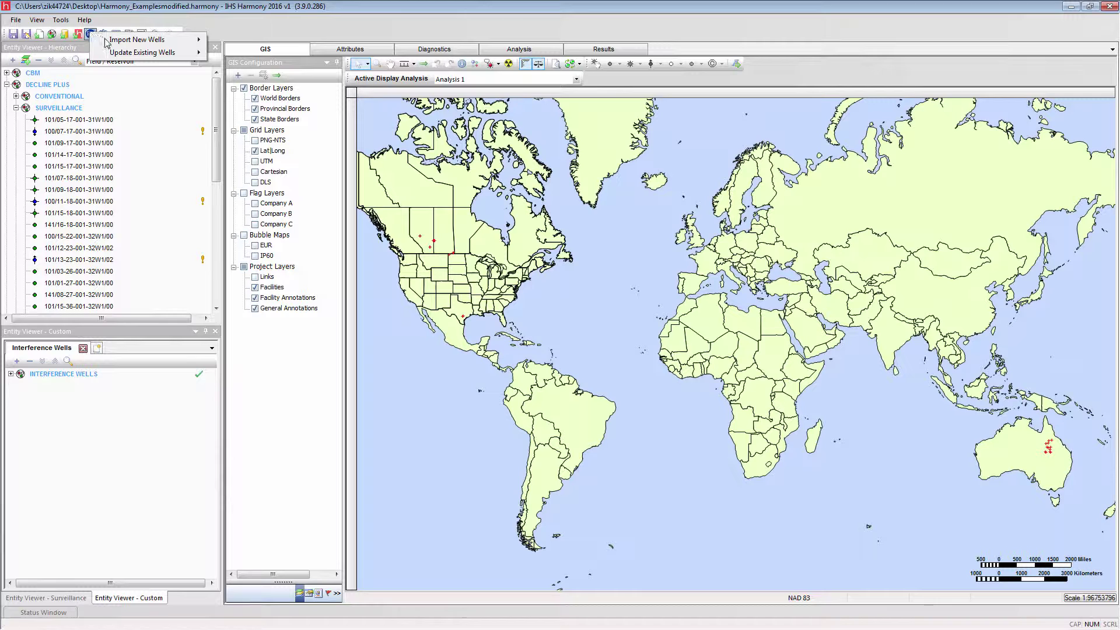
mouse_move(140, 40)
click(232, 40)
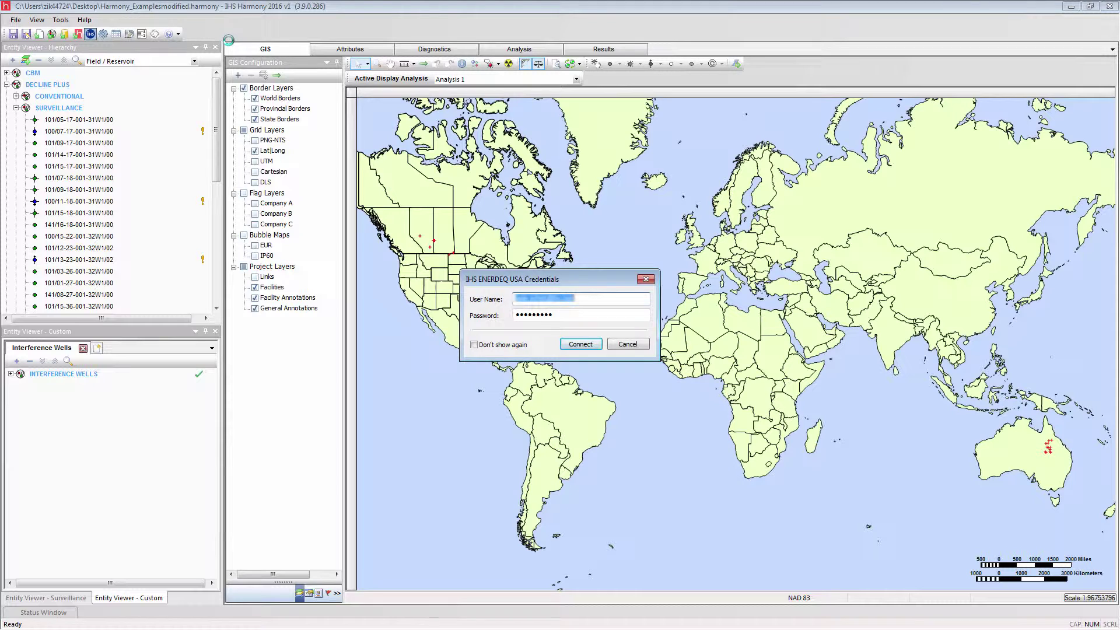
click(597, 345)
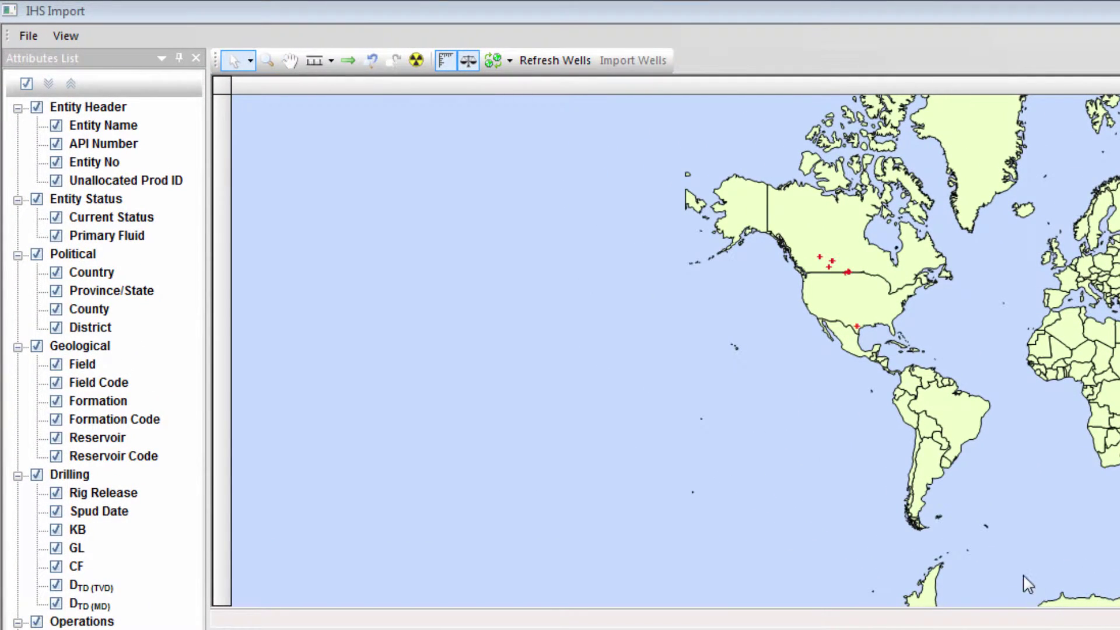
Step: Go to the map area with NE corner 29.067/98.70299 and SW corner 28.842/98.126
click(351, 59)
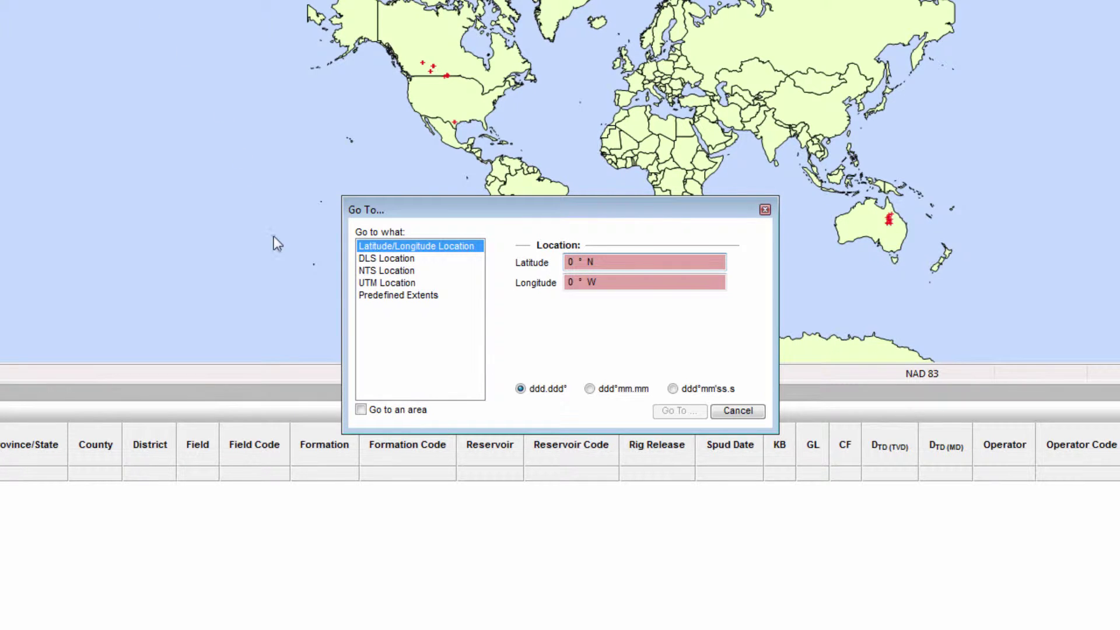
click(361, 410)
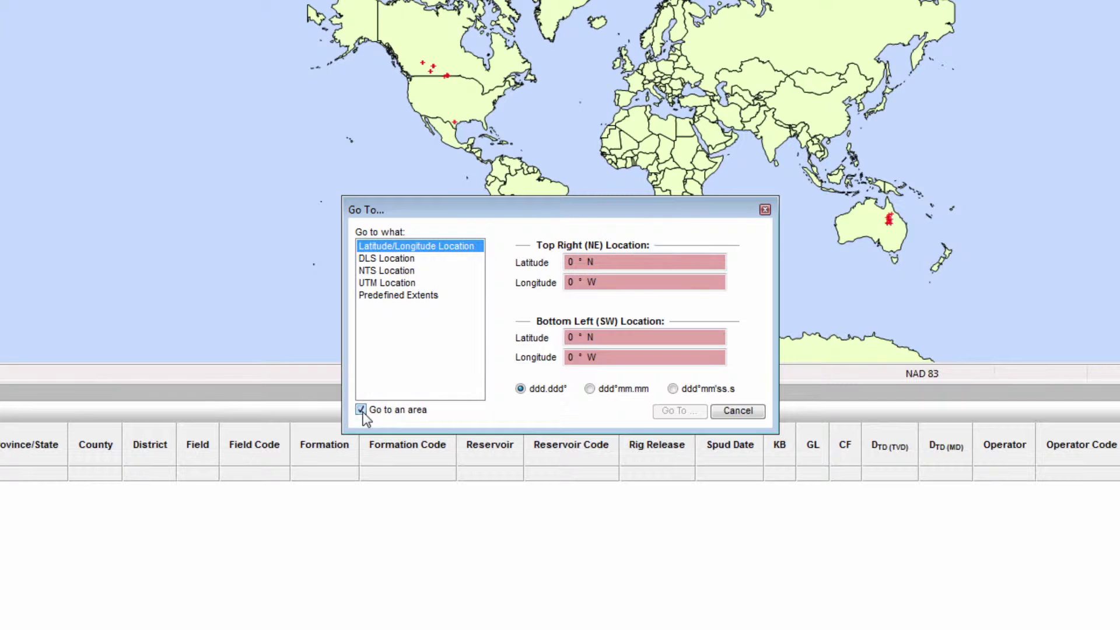
click(601, 264)
text(29.)
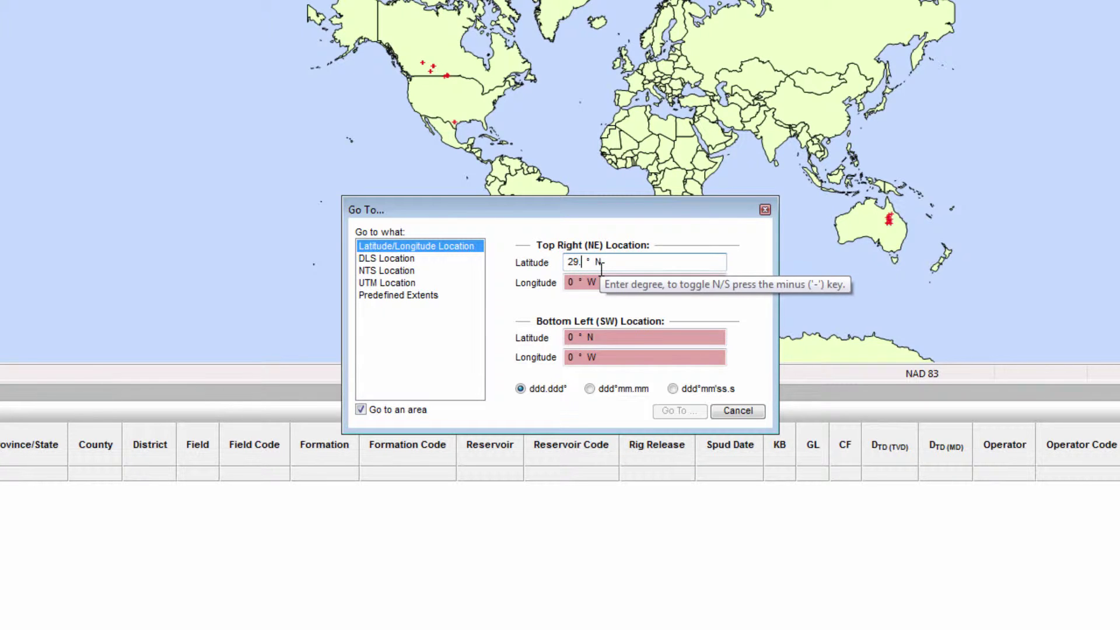
text(067)
key(Tab)
text(98)
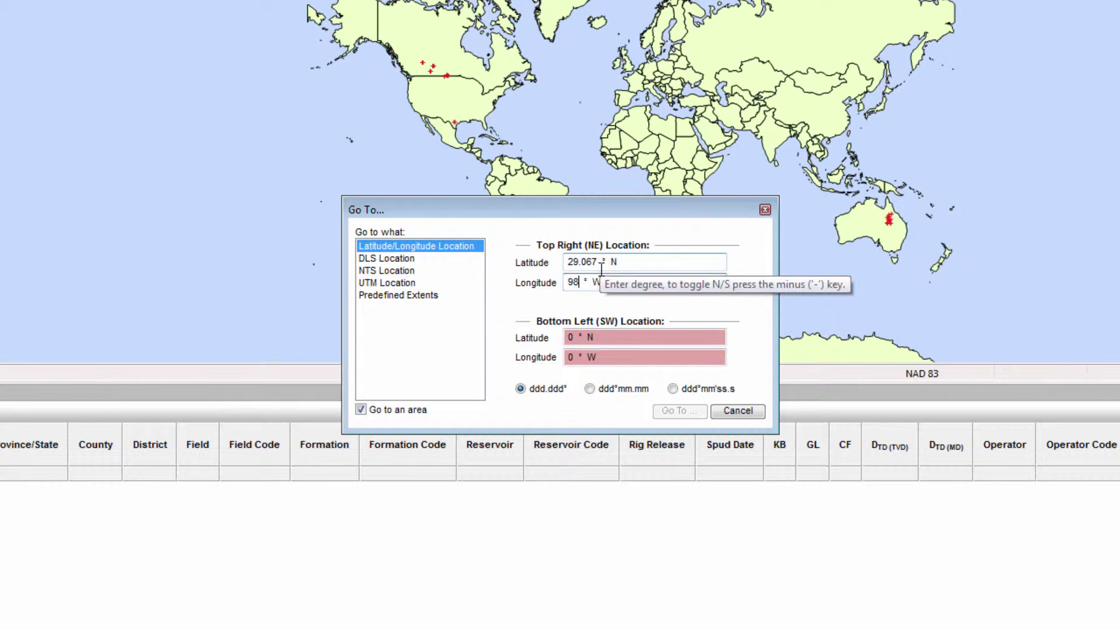
text(.70299)
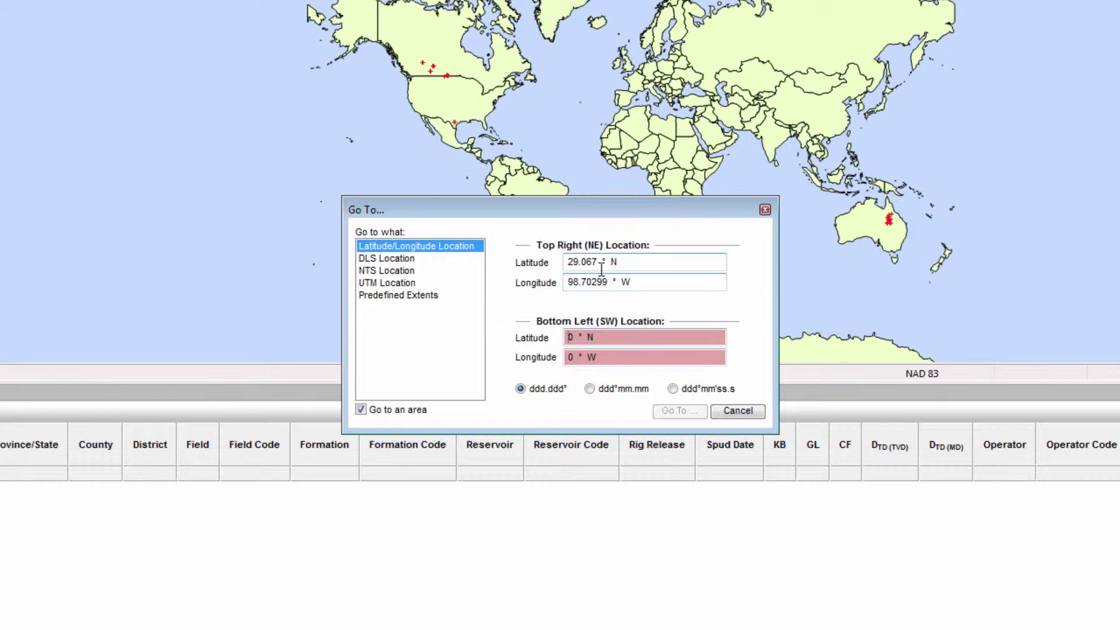
key(Tab)
text(28.84)
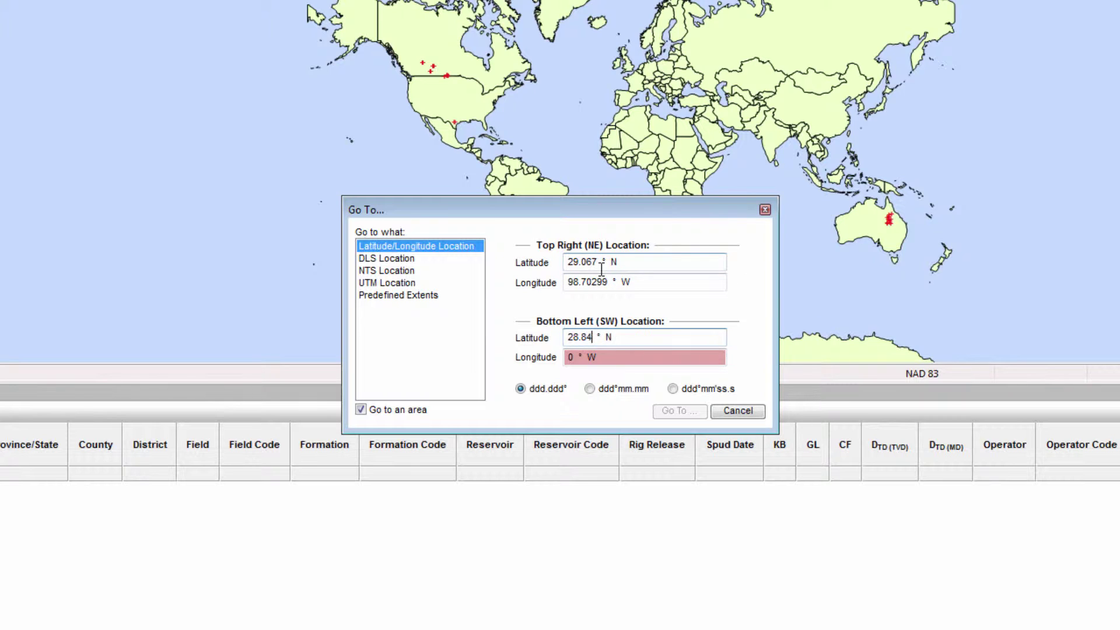
text(2)
key(Tab)
text(98.126)
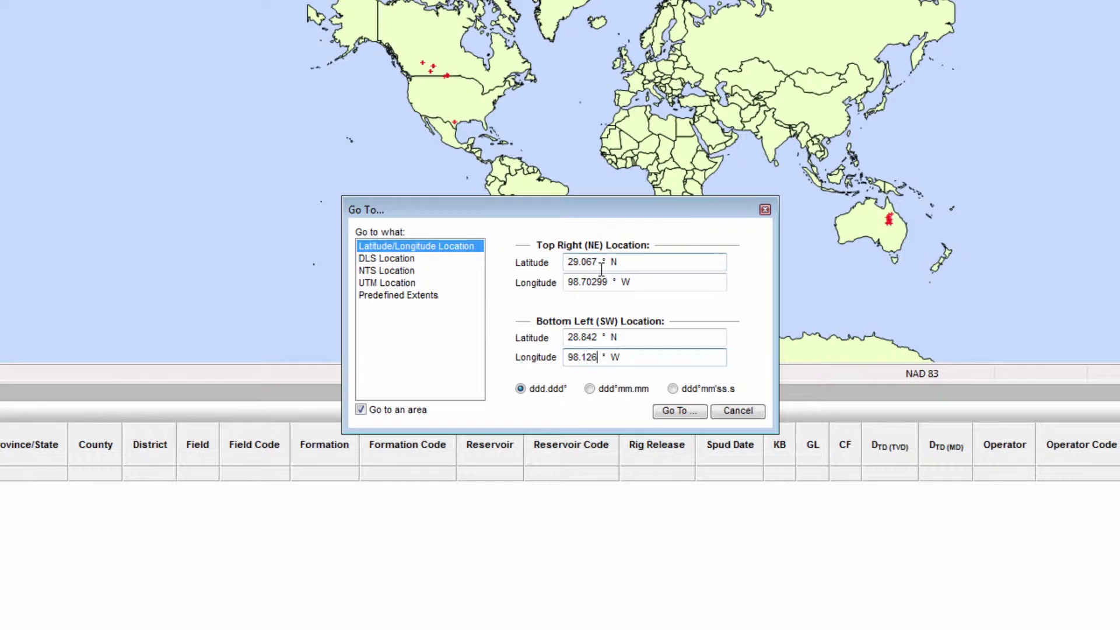
key(Return)
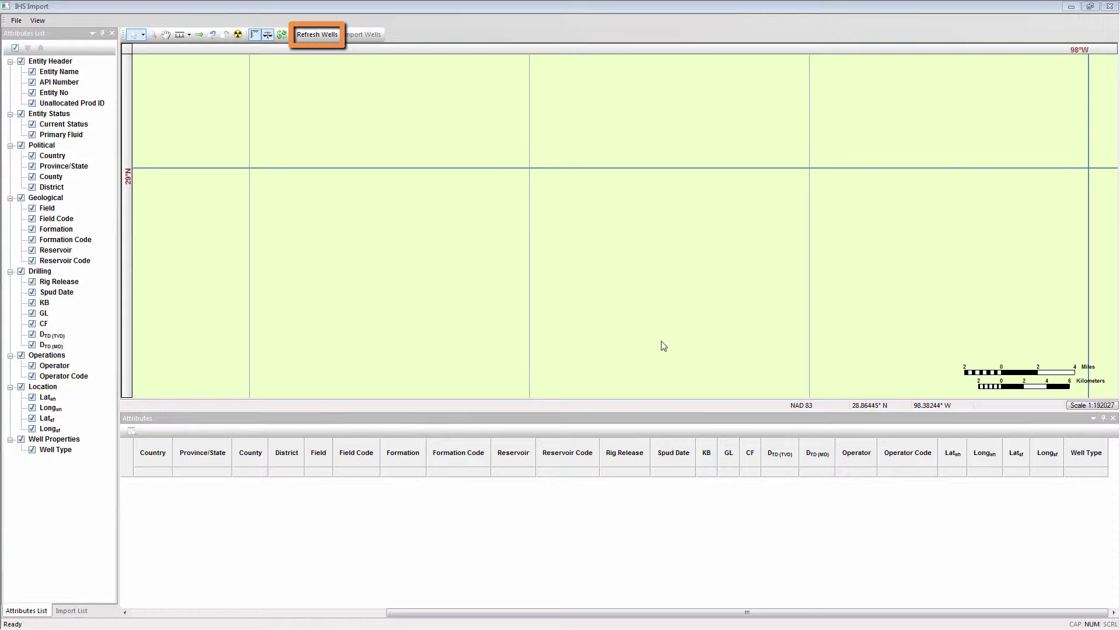
Step: Try refreshing wells, dismiss the 7211-over-2500 warning, and zoom the map in twice
click(330, 36)
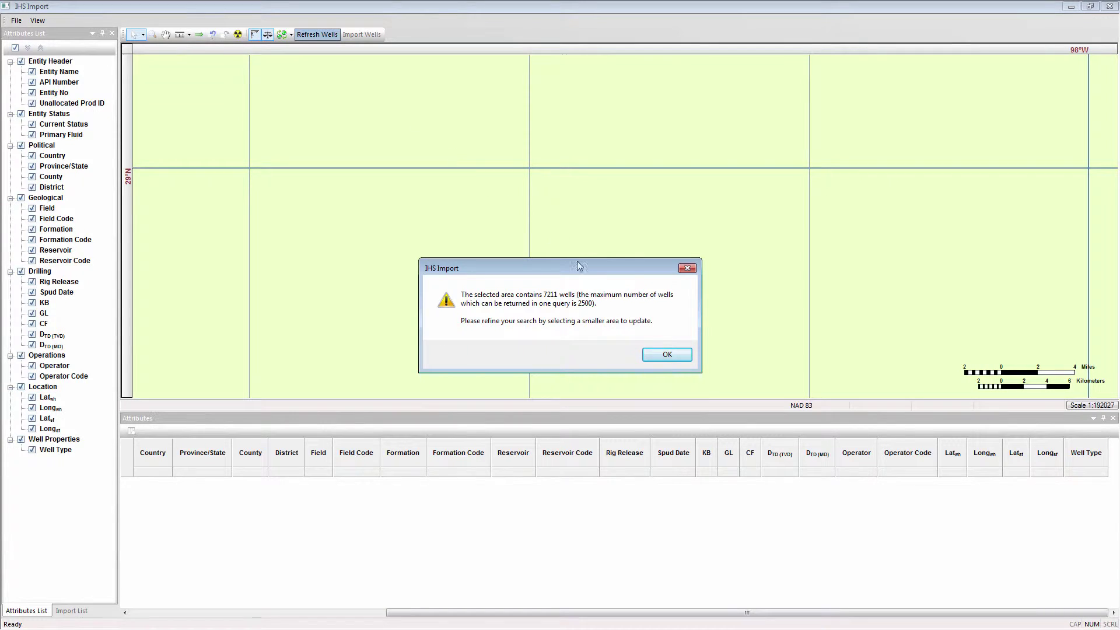
click(656, 355)
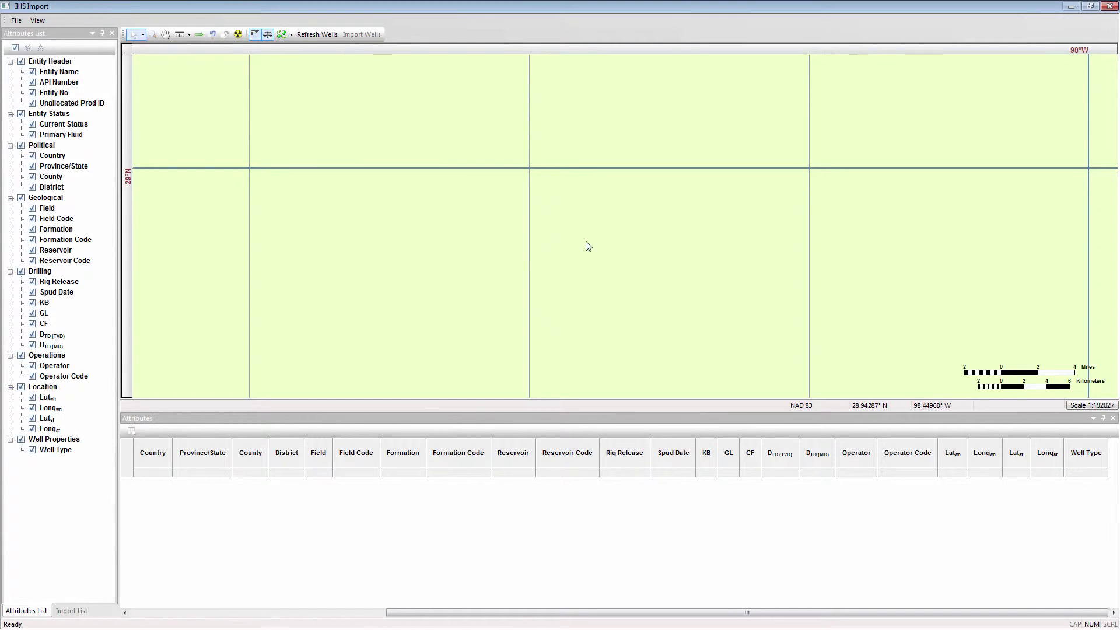
scroll(595, 234, up, 1)
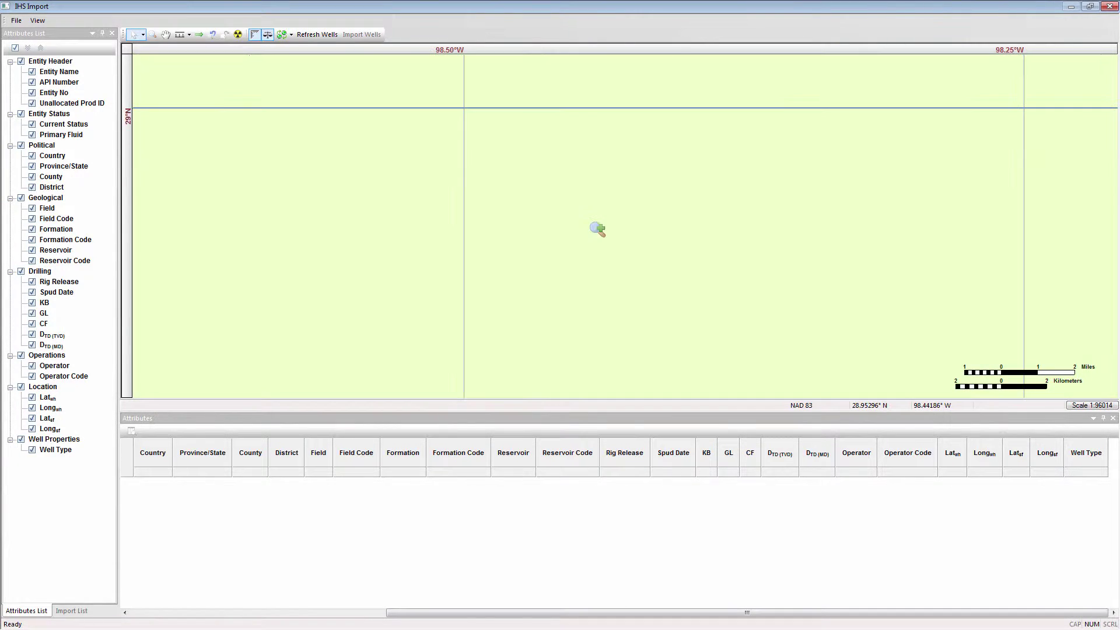
scroll(595, 228, up, 1)
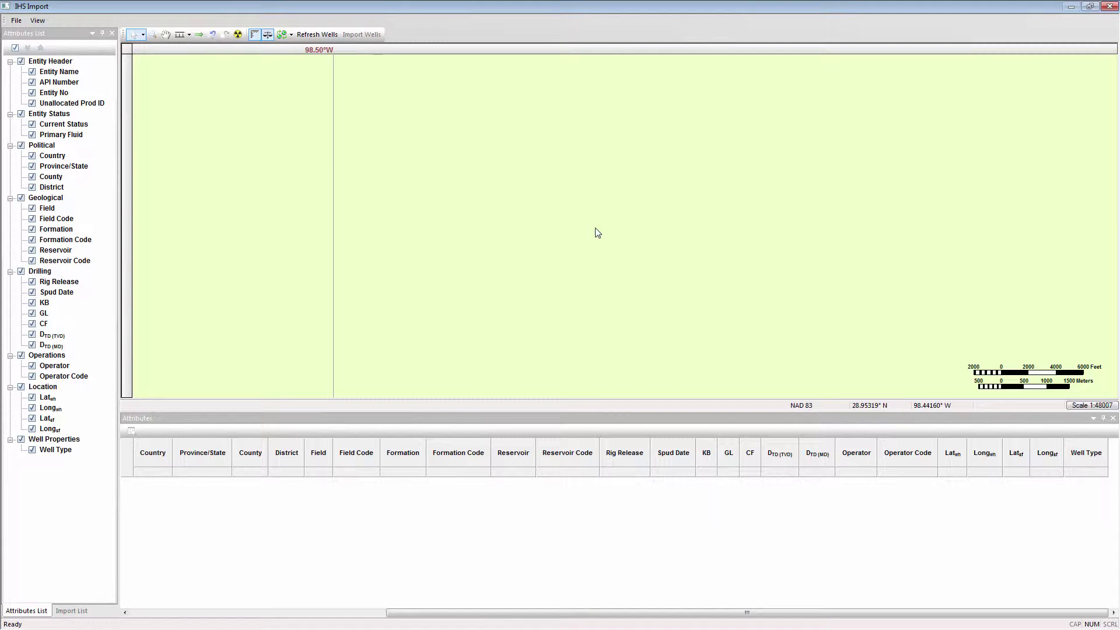
Step: Refresh wells for the zoomed area and area-select 43 wells with a rectangle
click(336, 38)
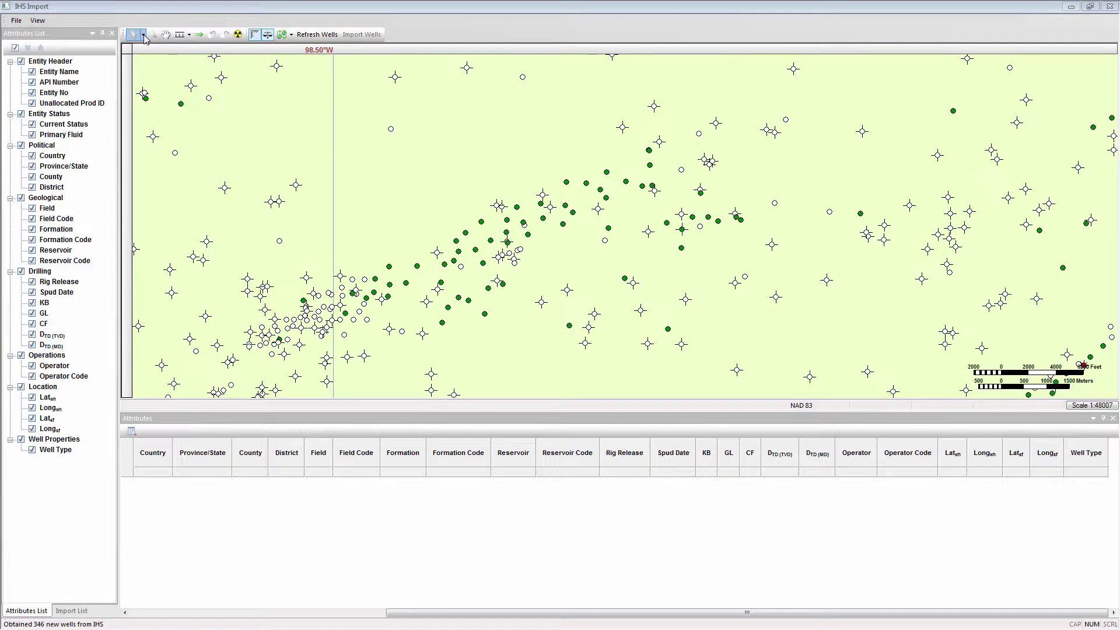
click(136, 36)
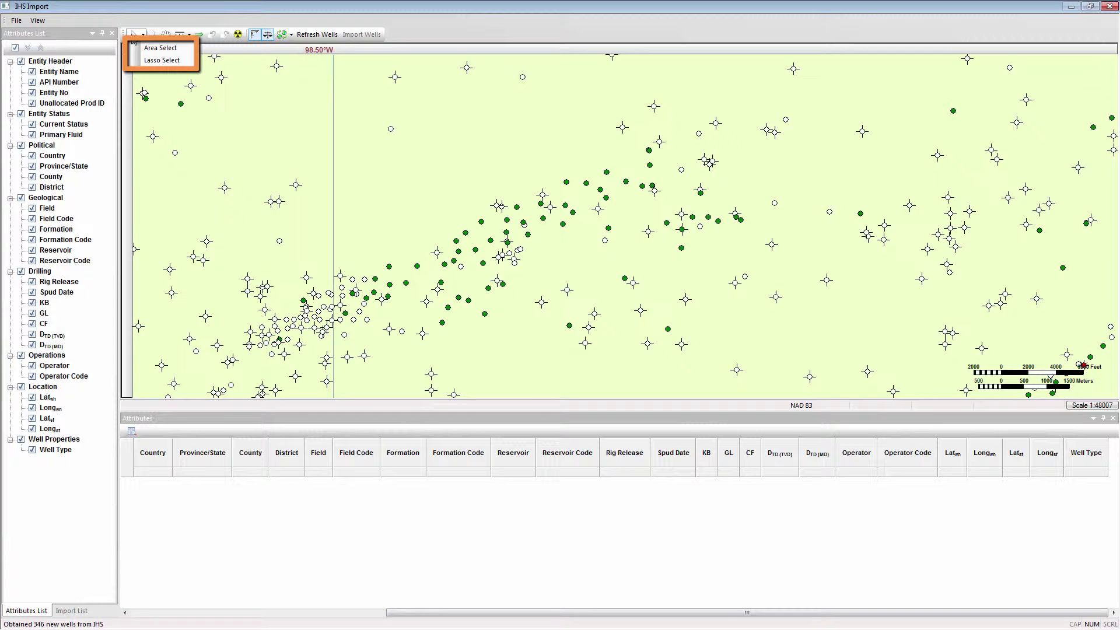
click(144, 50)
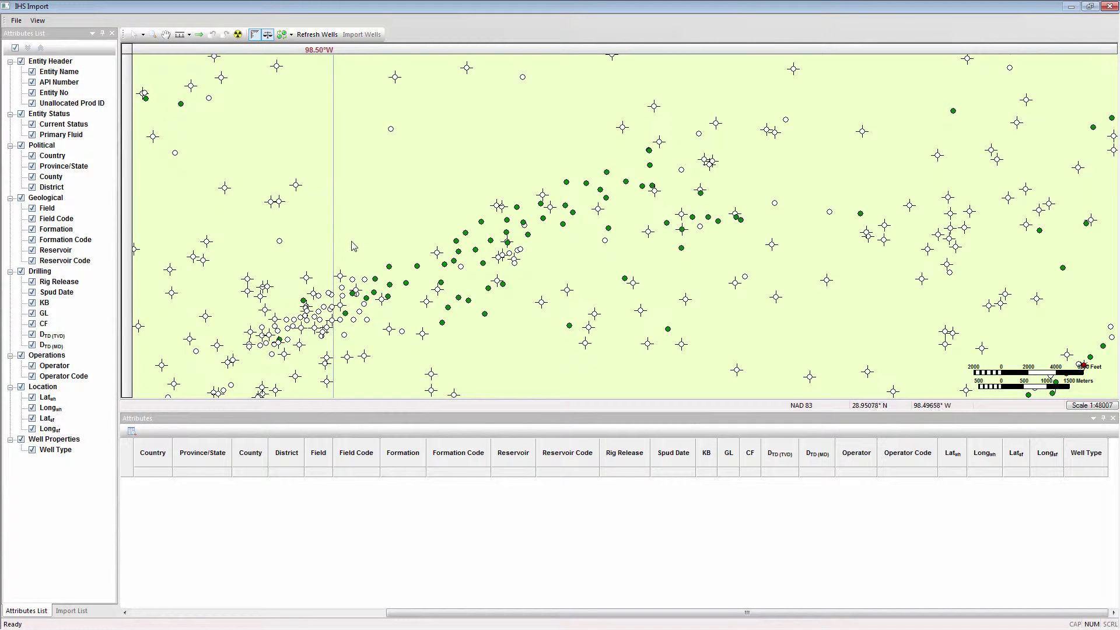
drag(356, 243, 513, 361)
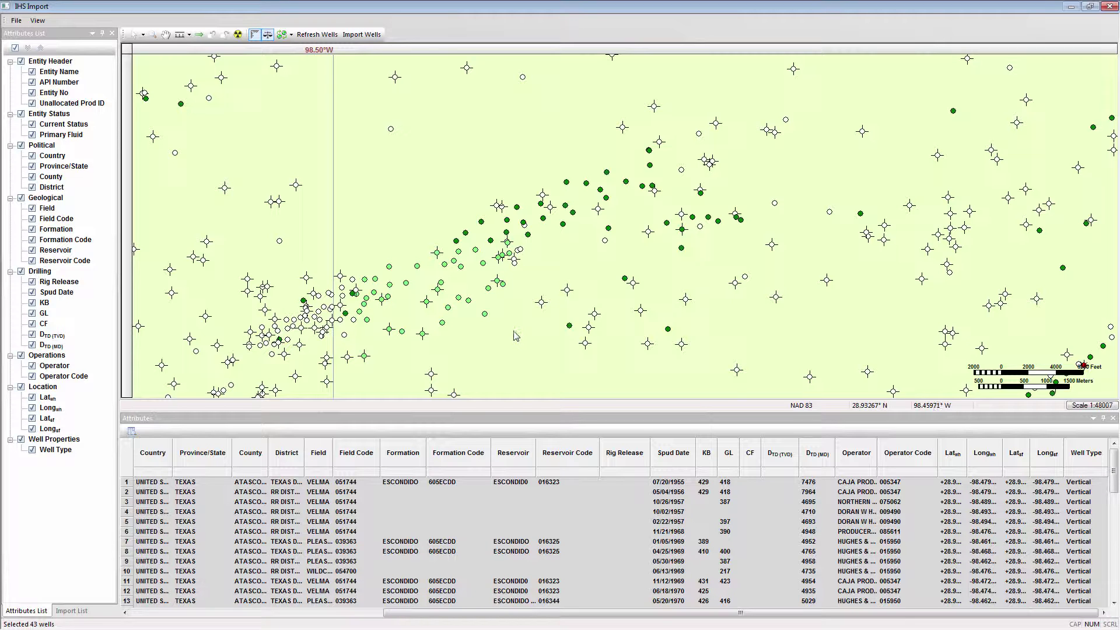
Step: Switch to Lasso Select and draw around the well trend to select 59 wells
click(143, 34)
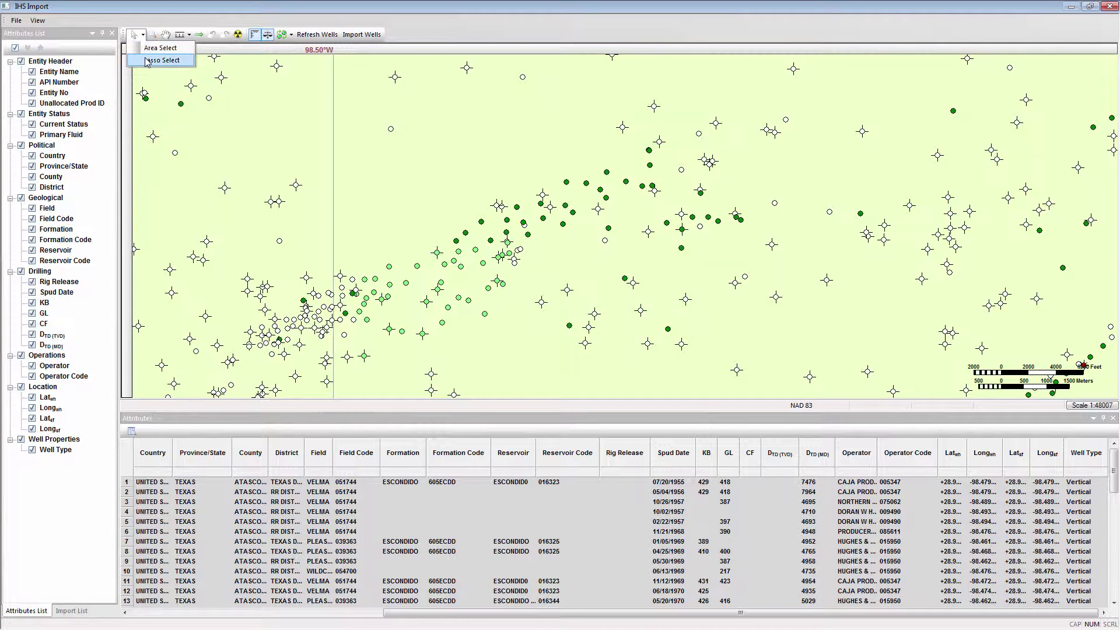
click(147, 60)
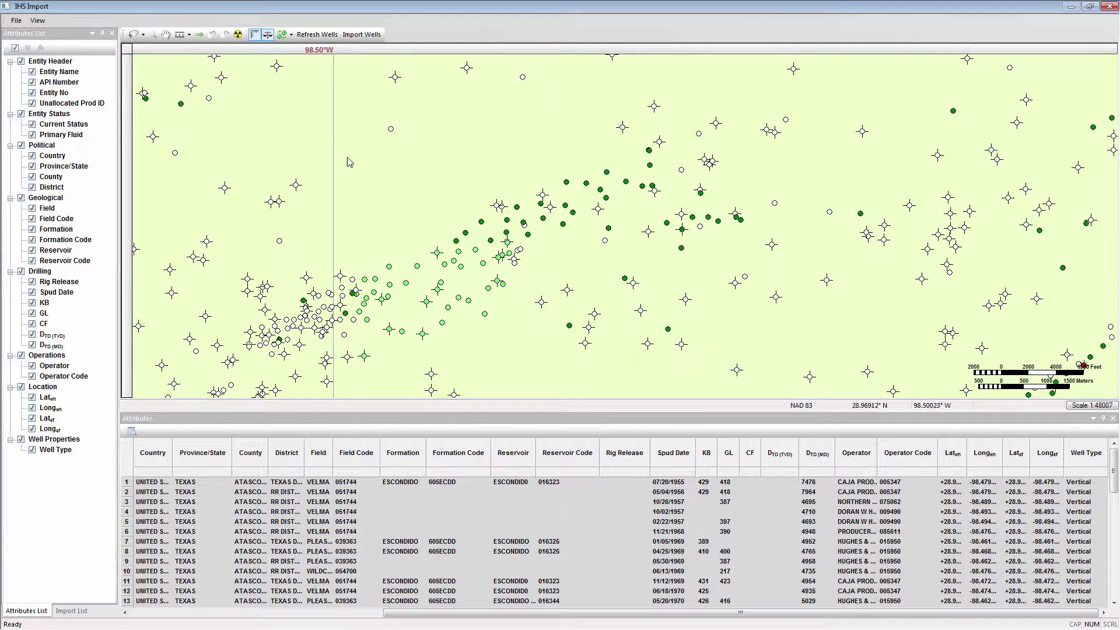
mouse_move(440, 226)
mouse_down()
mouse_move(540, 238)
mouse_move(550, 222)
mouse_move(542, 200)
mouse_move(515, 191)
mouse_move(507, 210)
mouse_move(441, 224)
mouse_up()
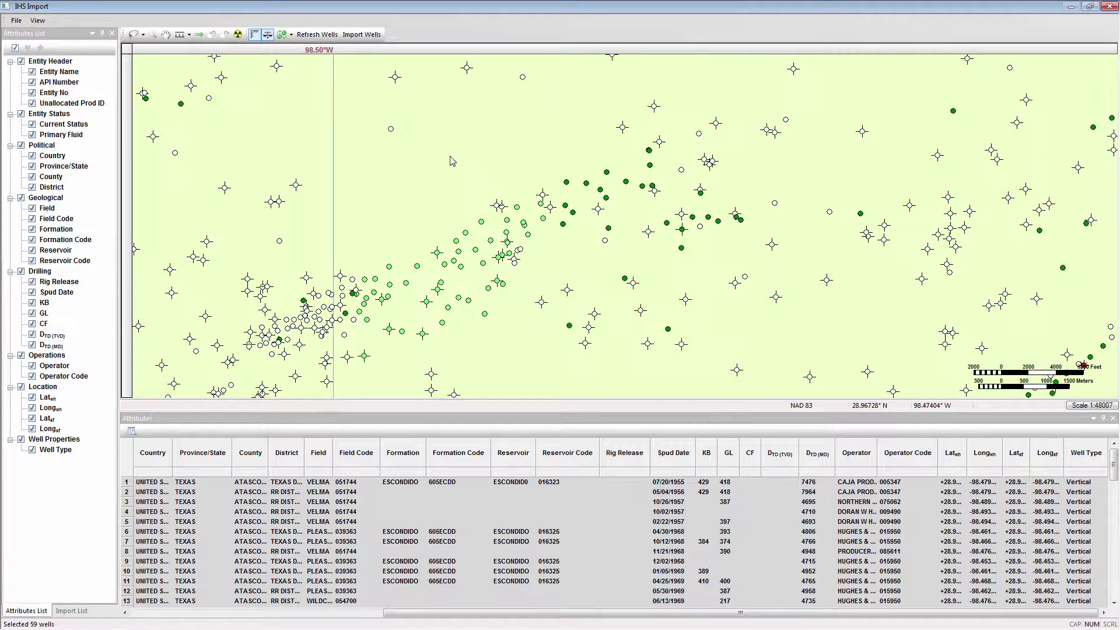
Step: Show the 59-well Import List, sort it by Reservoir, and select all rows
click(87, 612)
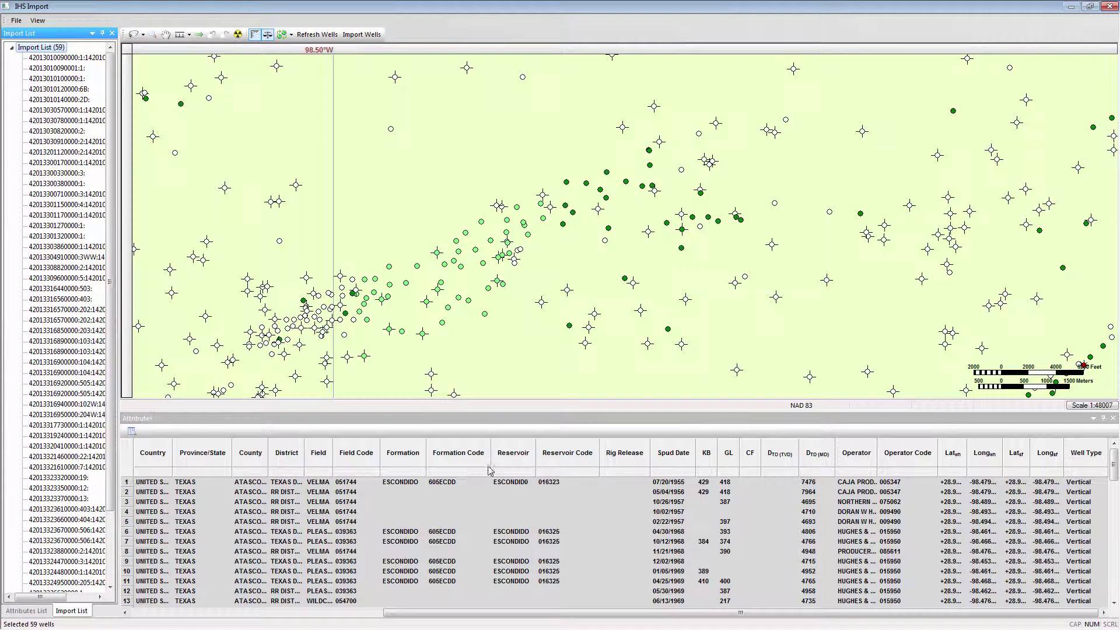
click(511, 460)
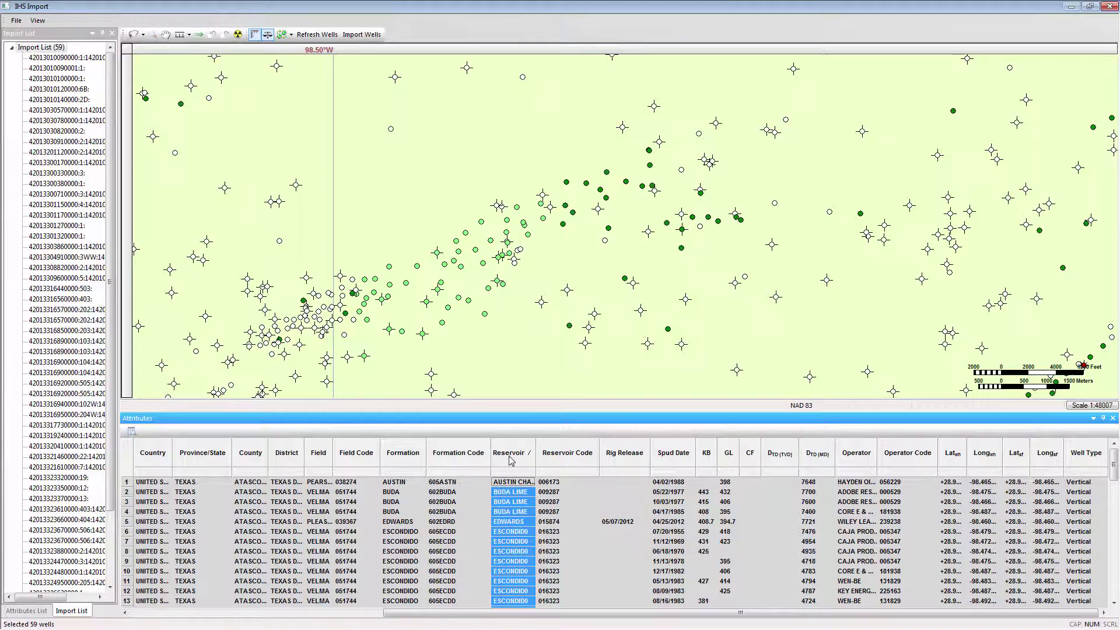
click(127, 483)
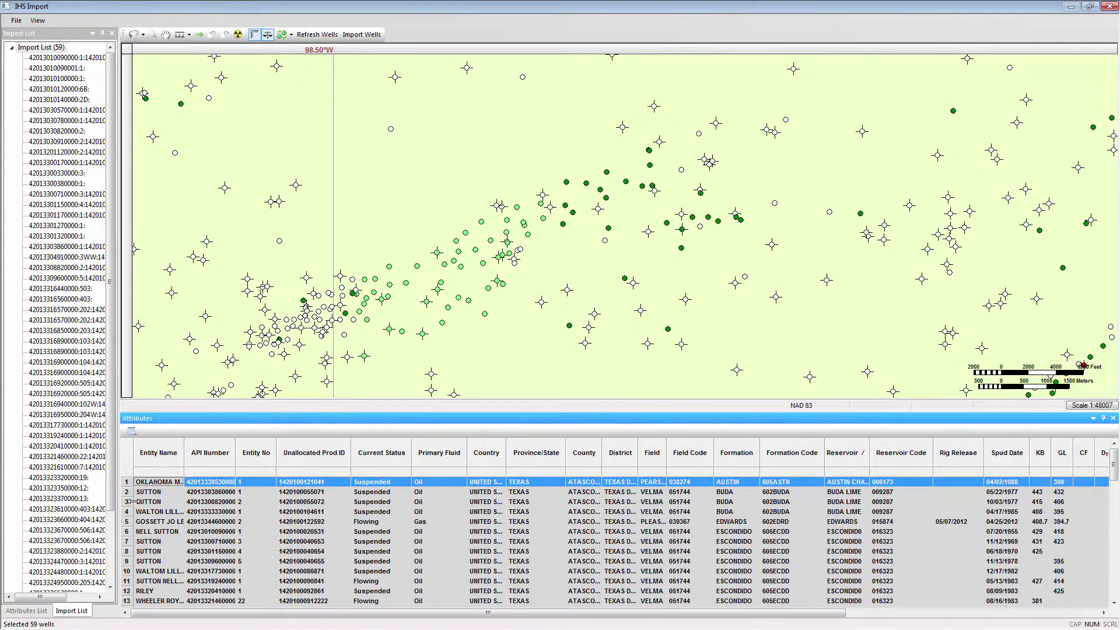
scroll(149, 521, down, 15)
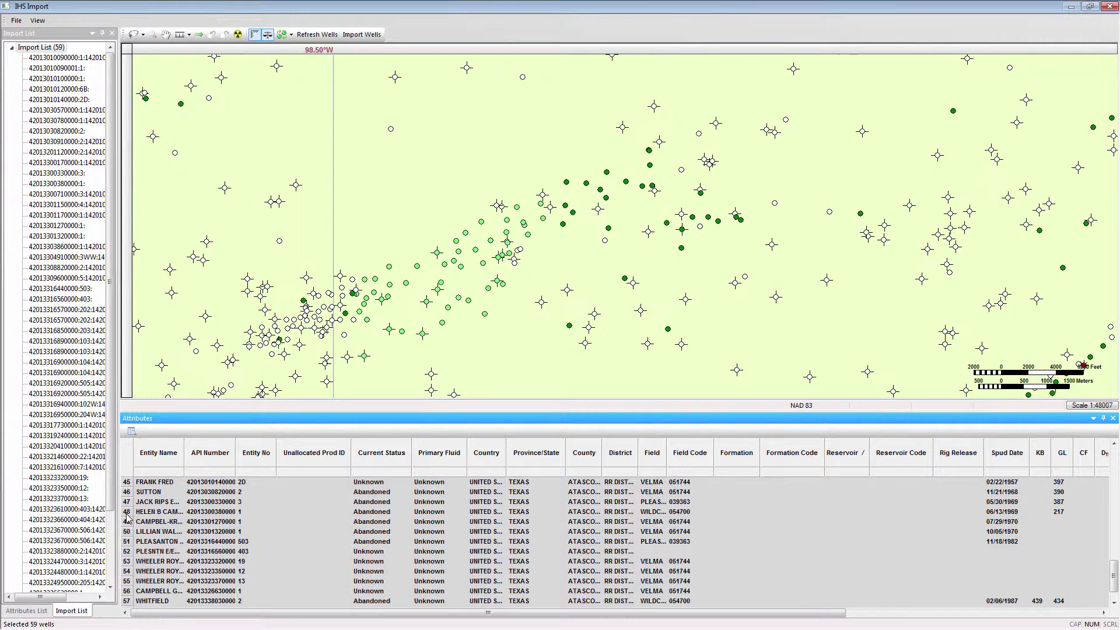
key(ctrl+a)
Step: Keep only the selected rows with Select Subset, leaving 48 wells
right_click(129, 516)
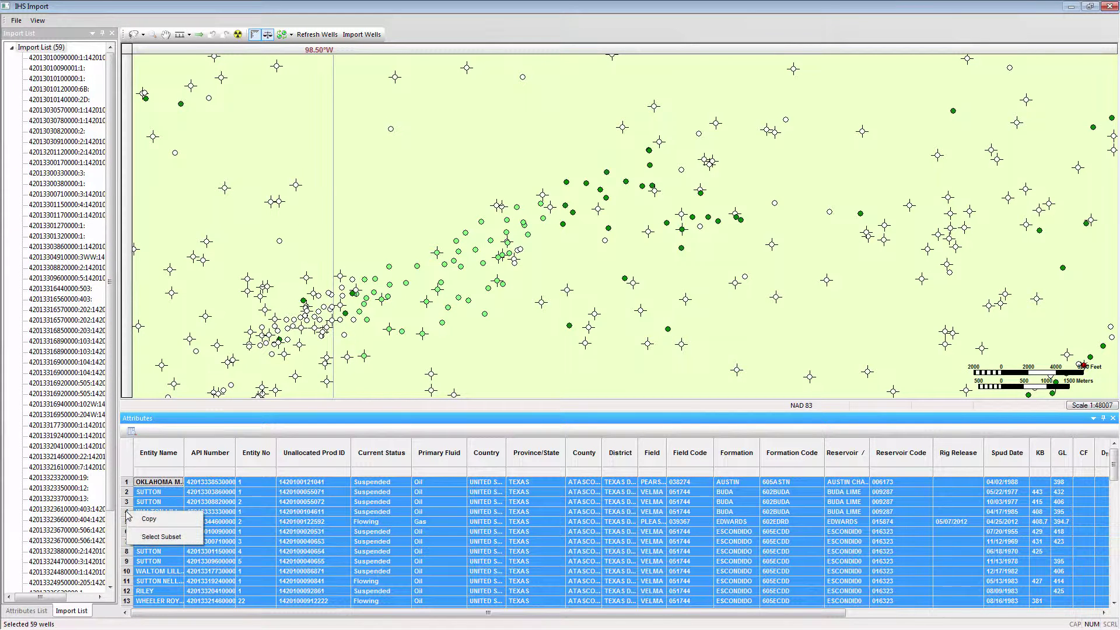
click(152, 537)
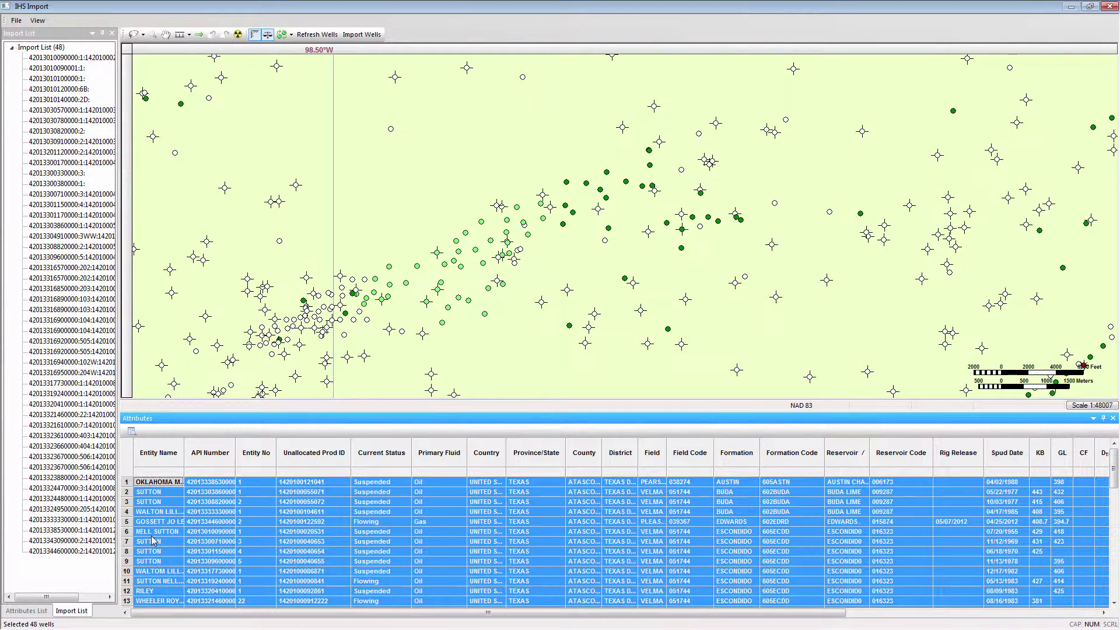
scroll(153, 540, down, 12)
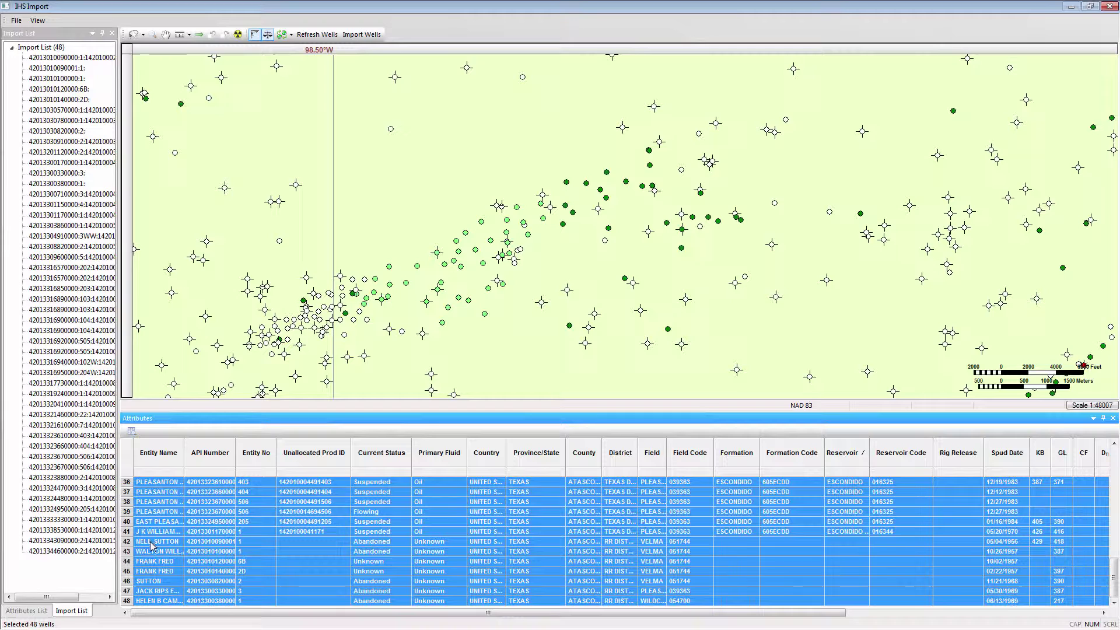
scroll(150, 546, up, 12)
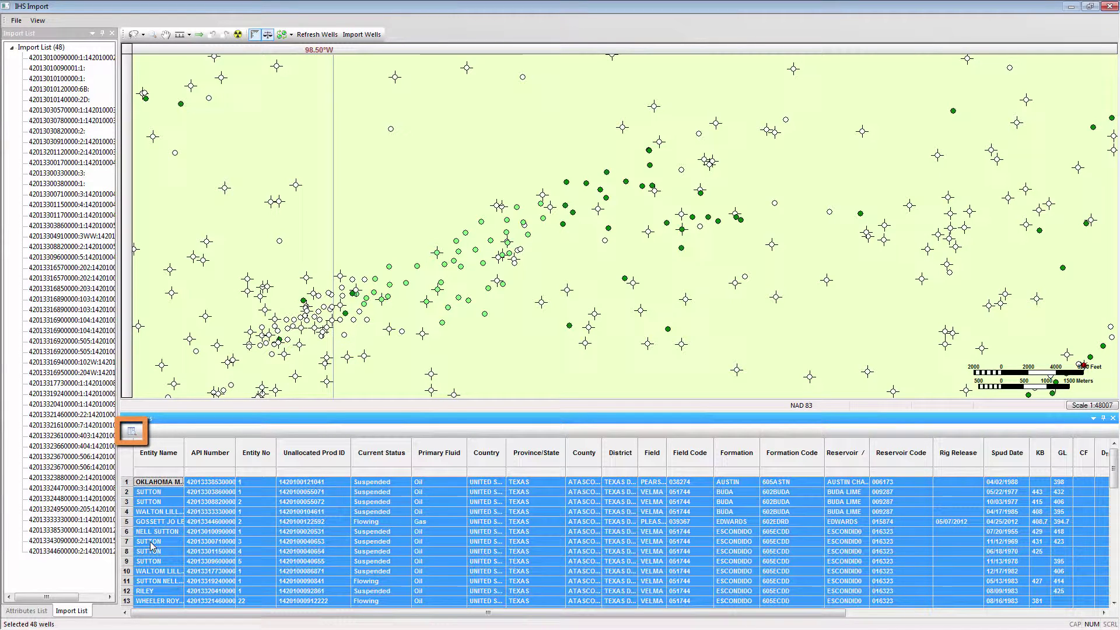
Step: Query wells where Reservoir contains 'Escondido' and accept the 23 matches
click(132, 431)
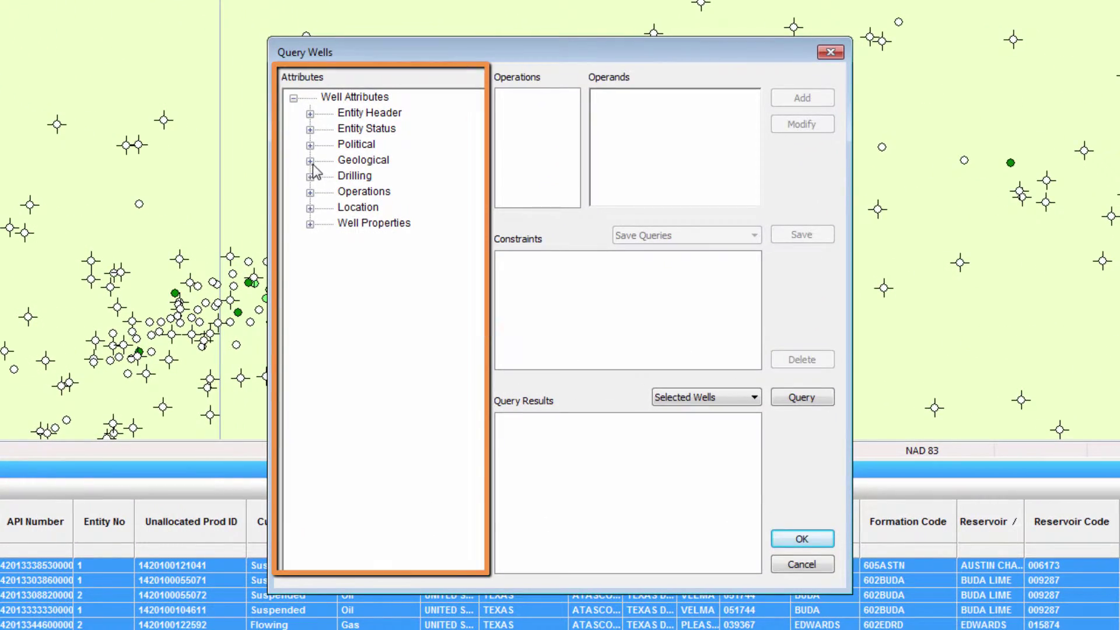
click(310, 161)
click(350, 244)
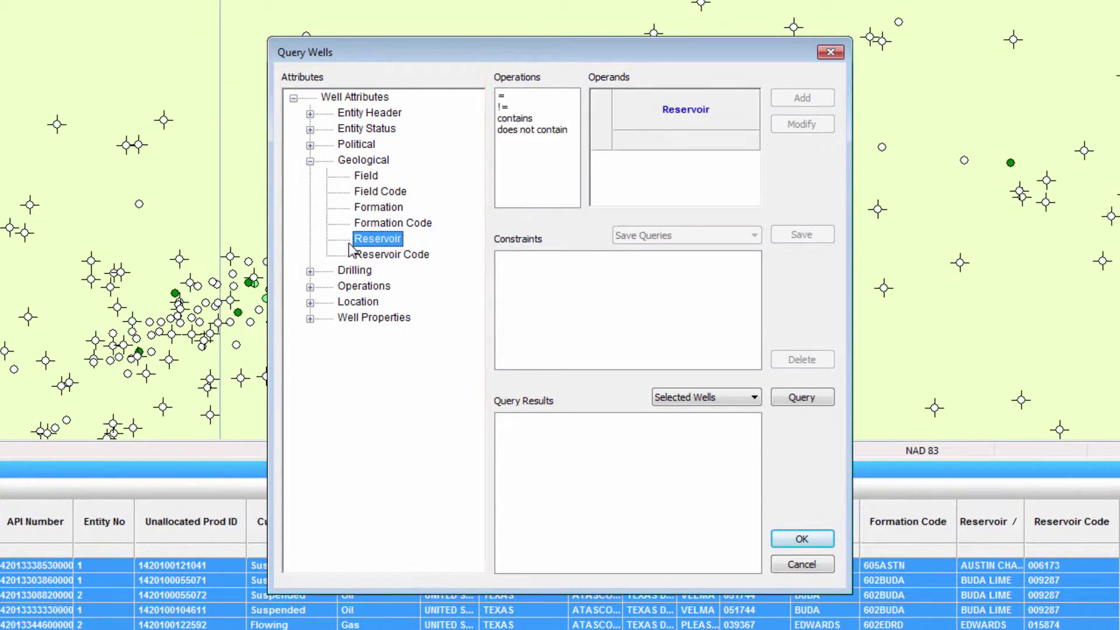
click(524, 119)
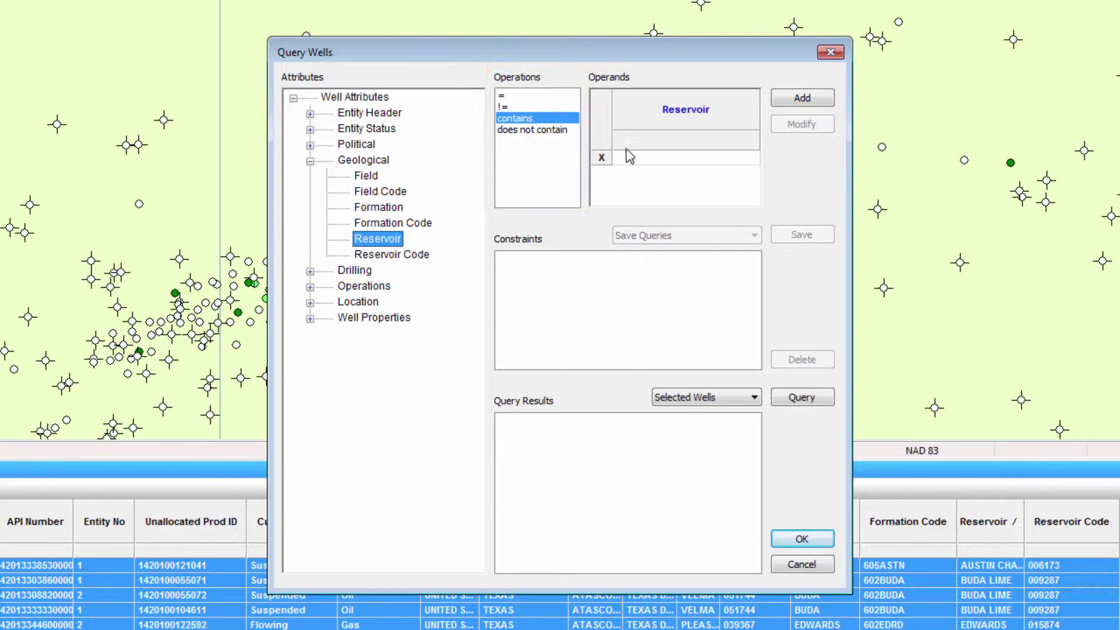
click(640, 159)
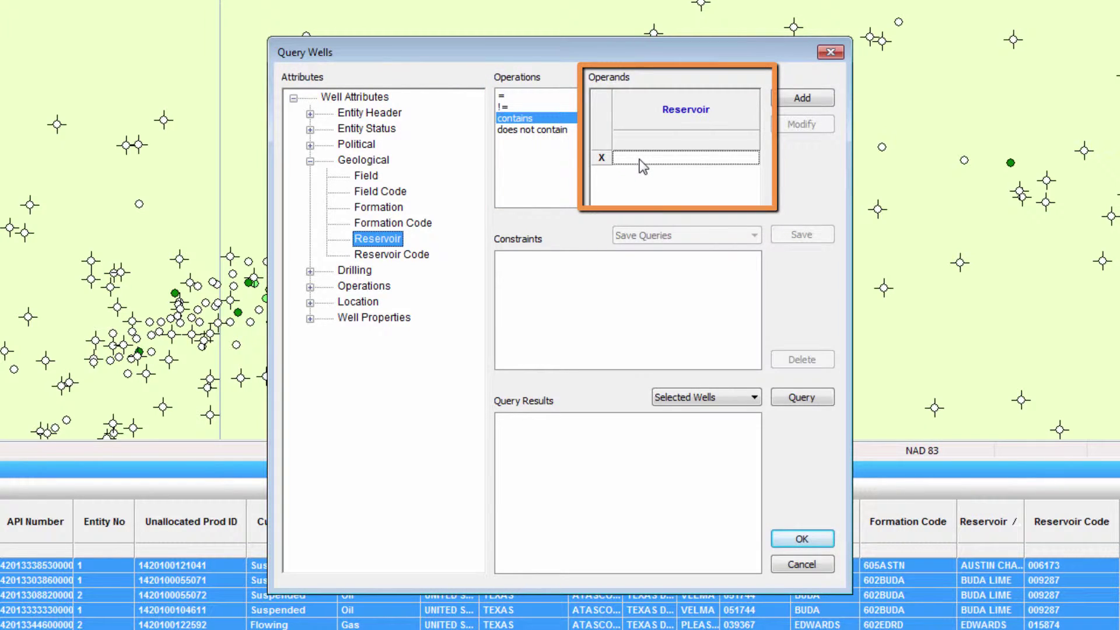
text(Escondi)
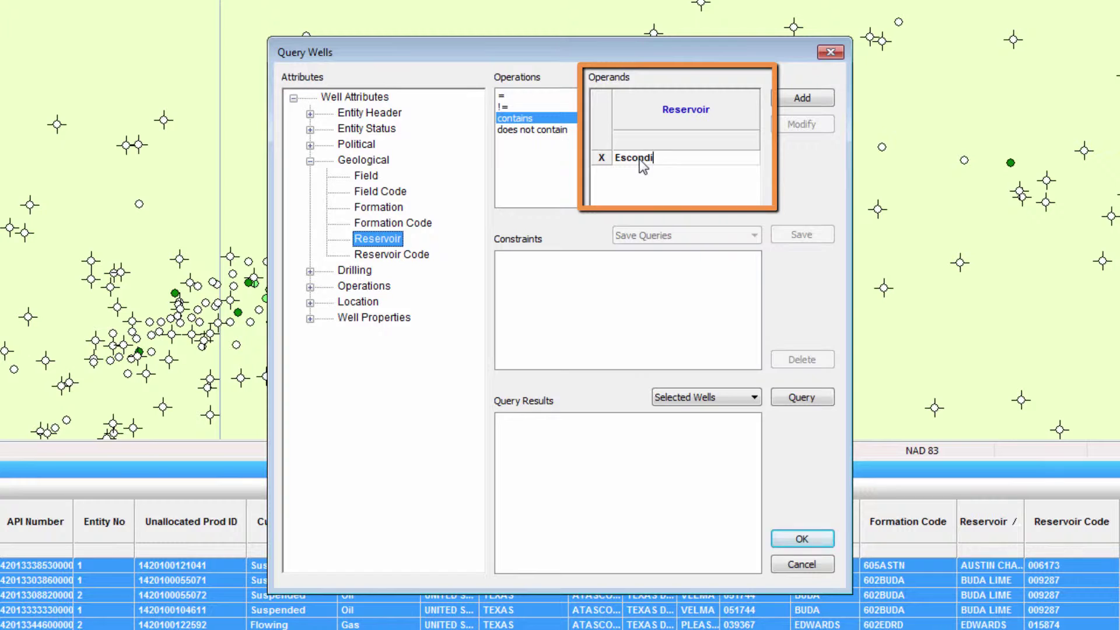
text(do)
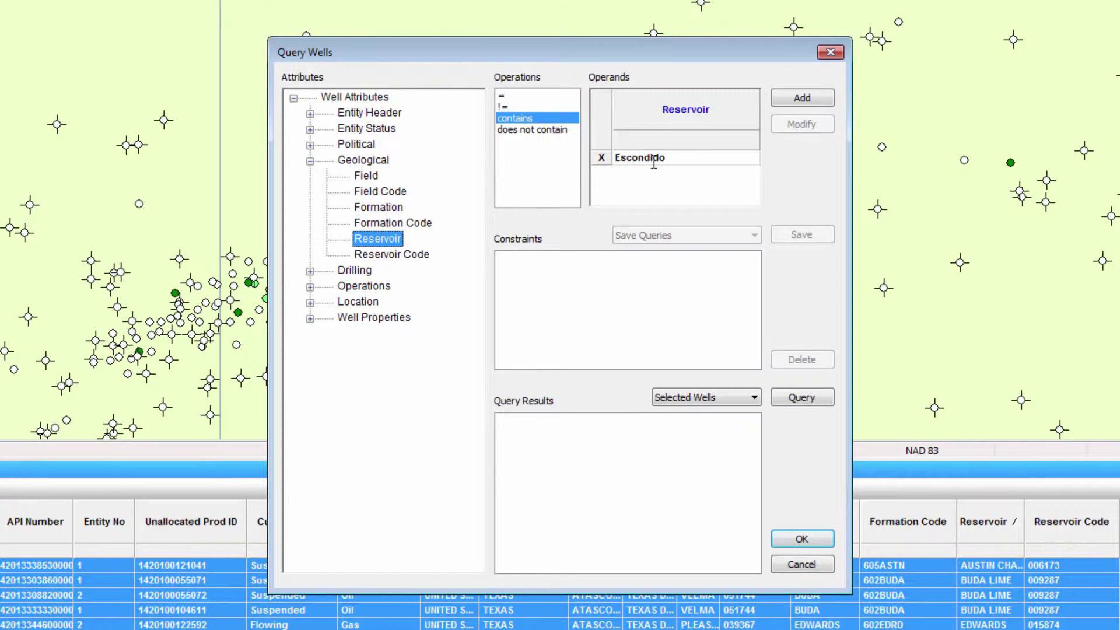
click(792, 101)
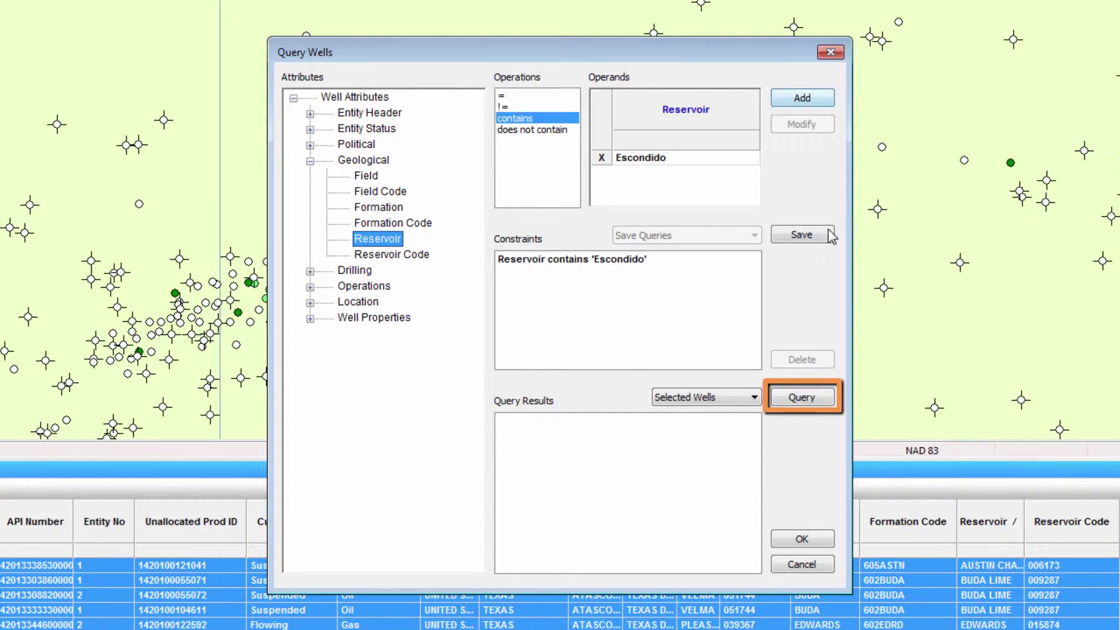
click(809, 401)
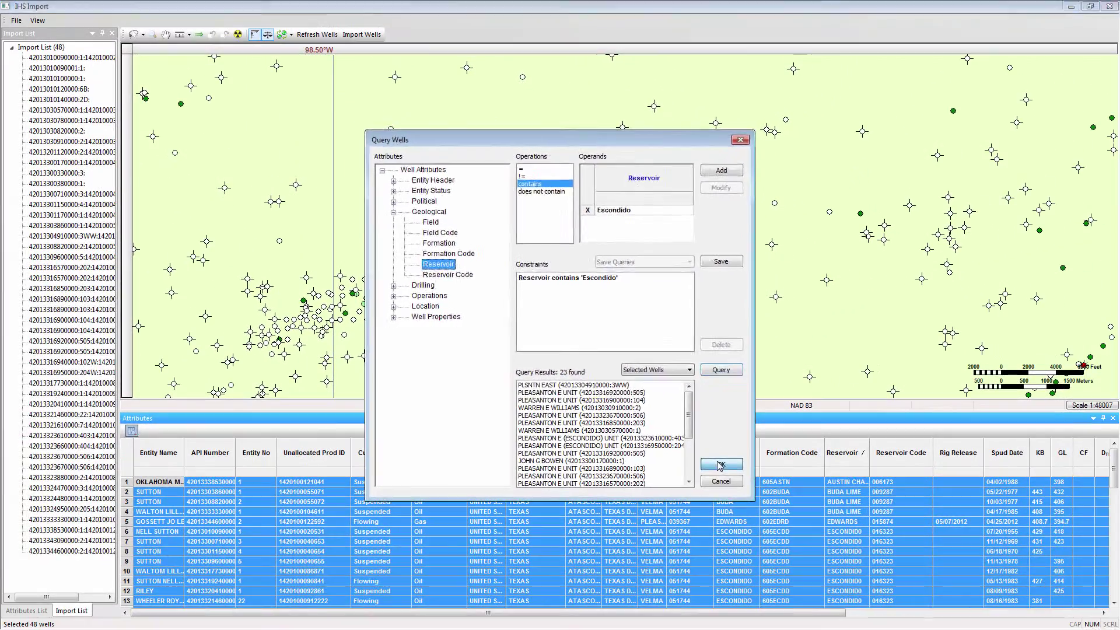
click(758, 500)
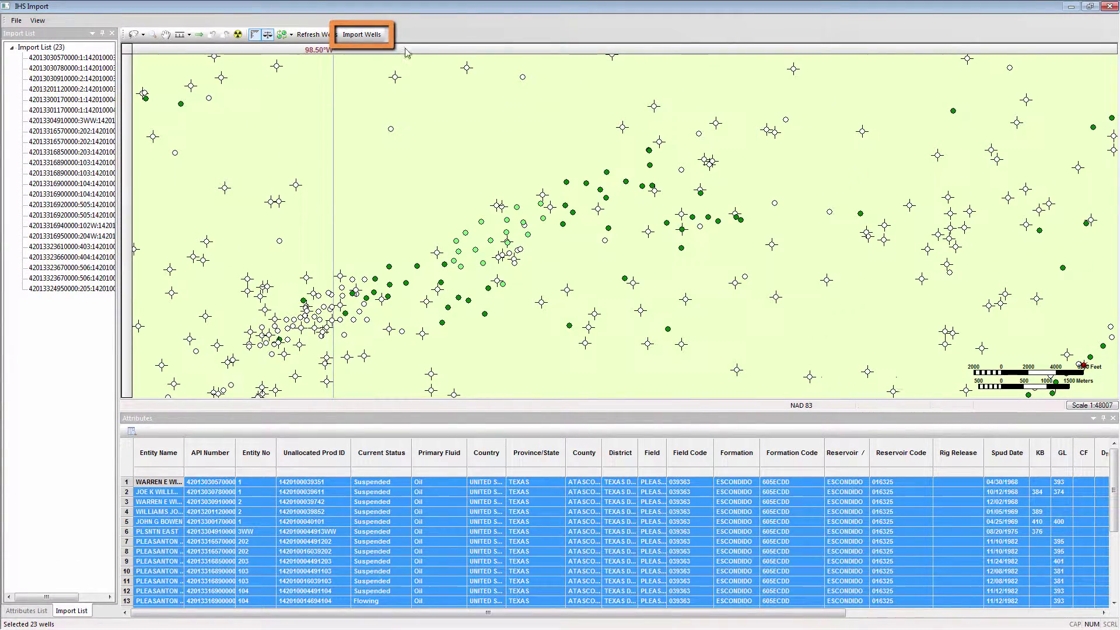
Step: Import the 38 filtered wells without linking to existing wells, creating the IHS Imports 12/1/2015 group
click(363, 34)
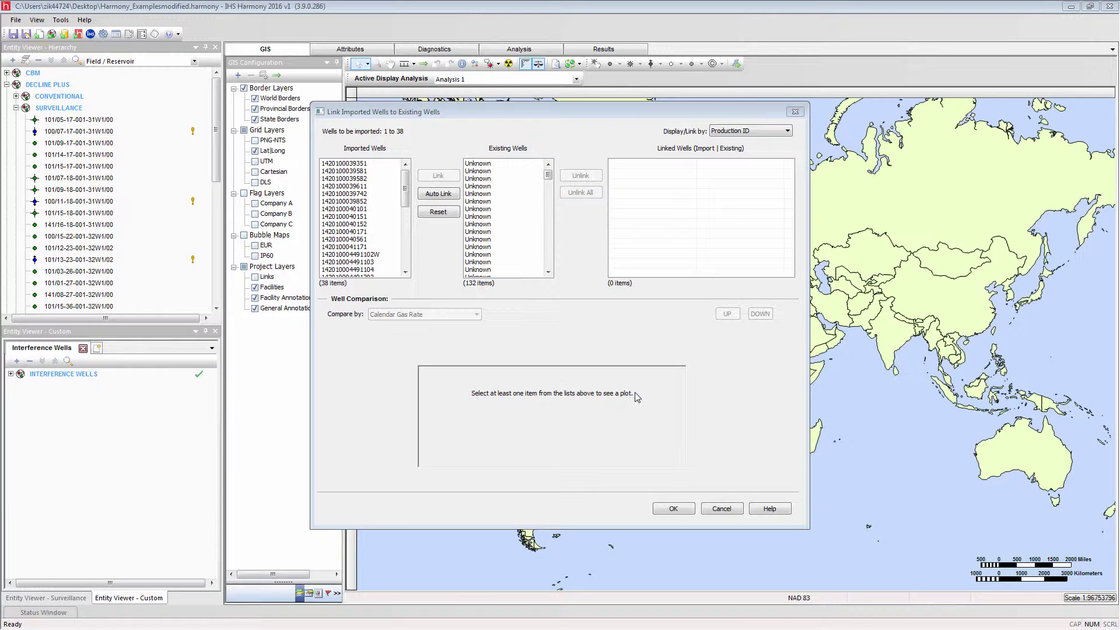
click(686, 510)
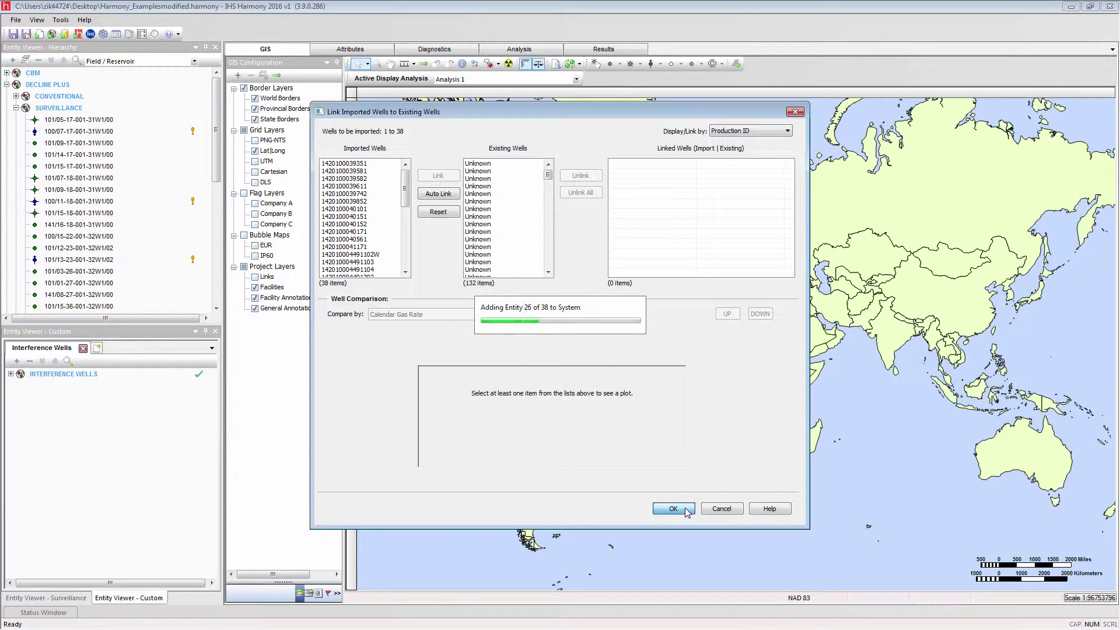
click(685, 508)
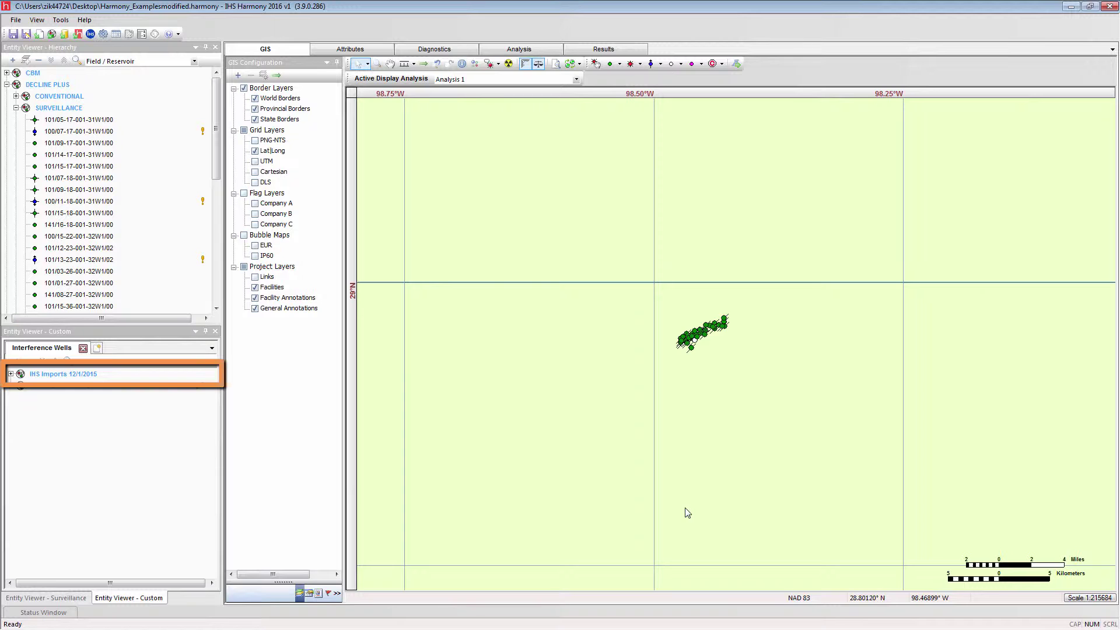
Step: Expand IHS Imports 12/1/2015 in the Custom entity viewer and scroll through its numeric well IDs
click(10, 374)
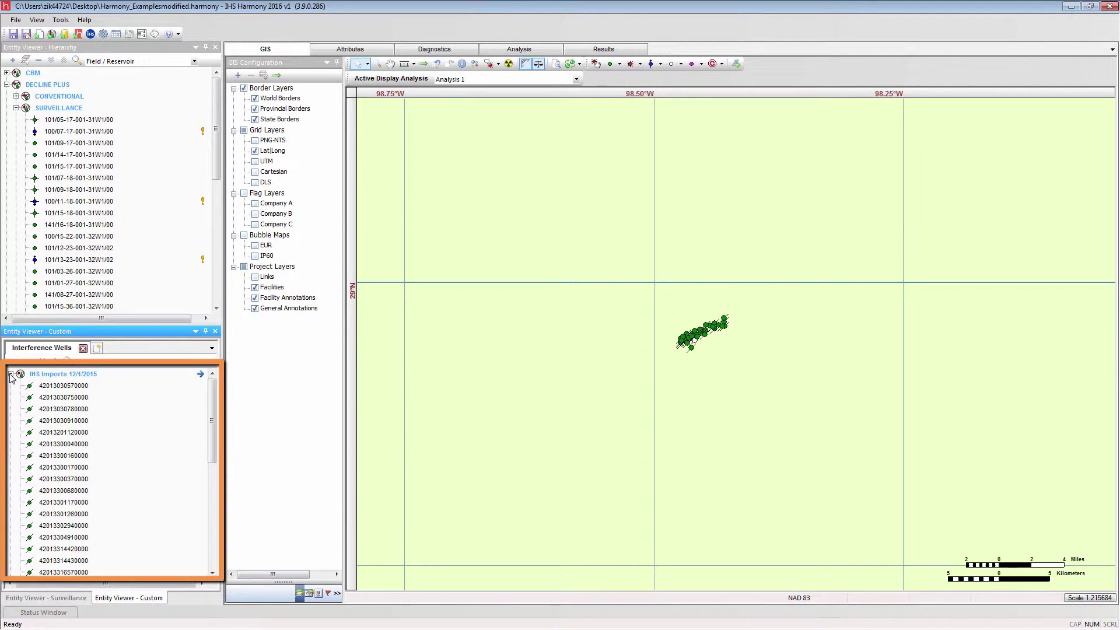
drag(213, 398, 212, 513)
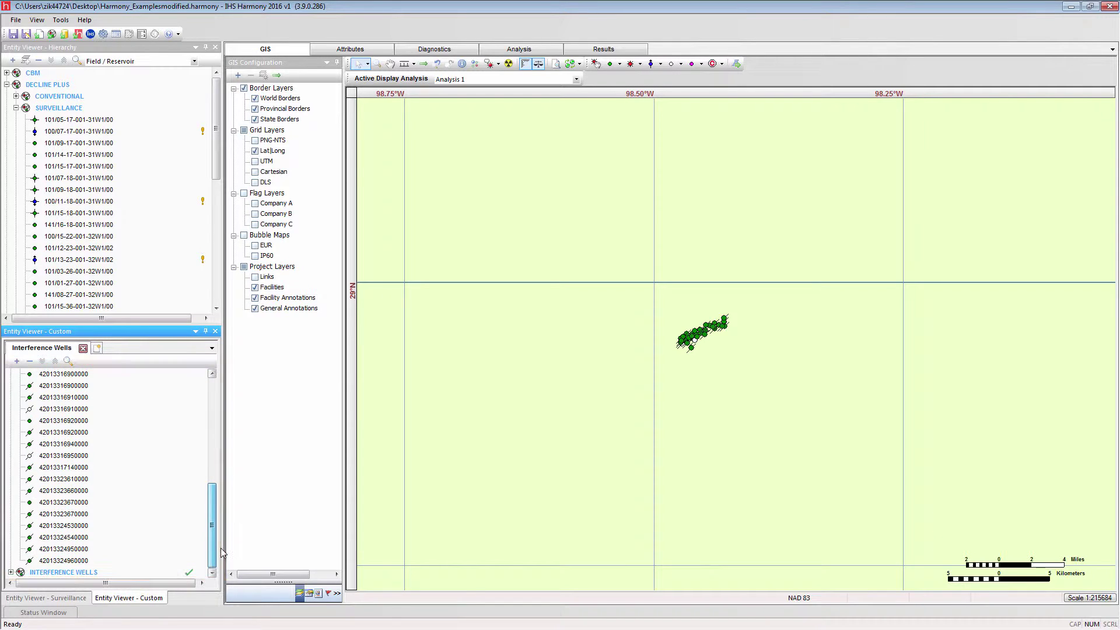